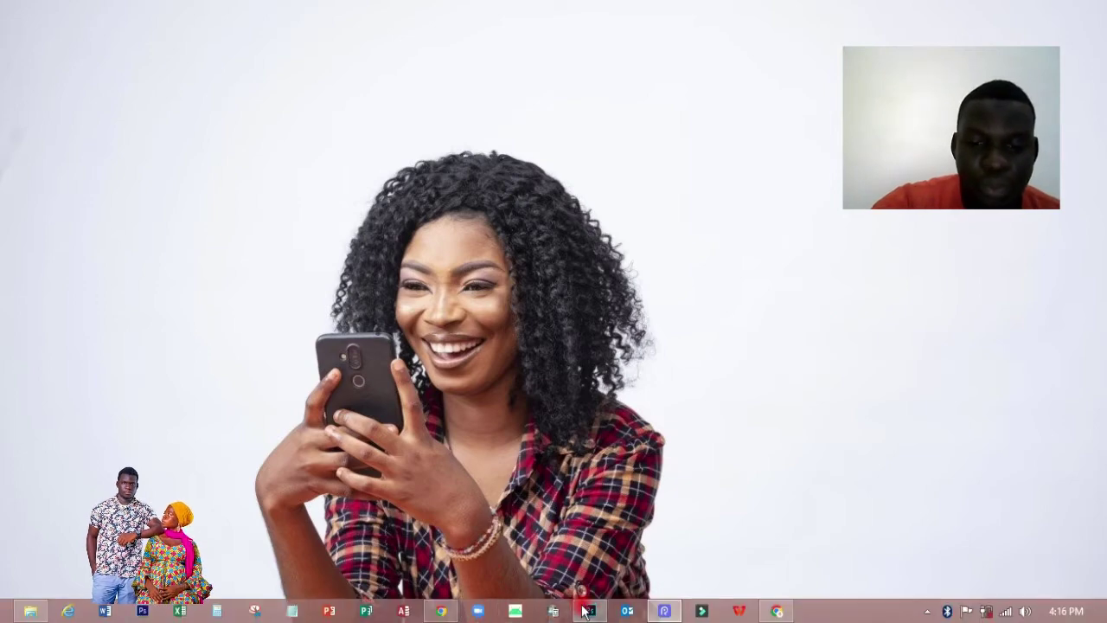
Create a new 1000 × 1000 px Art & Illustration document and select the Move tool.
click(590, 611)
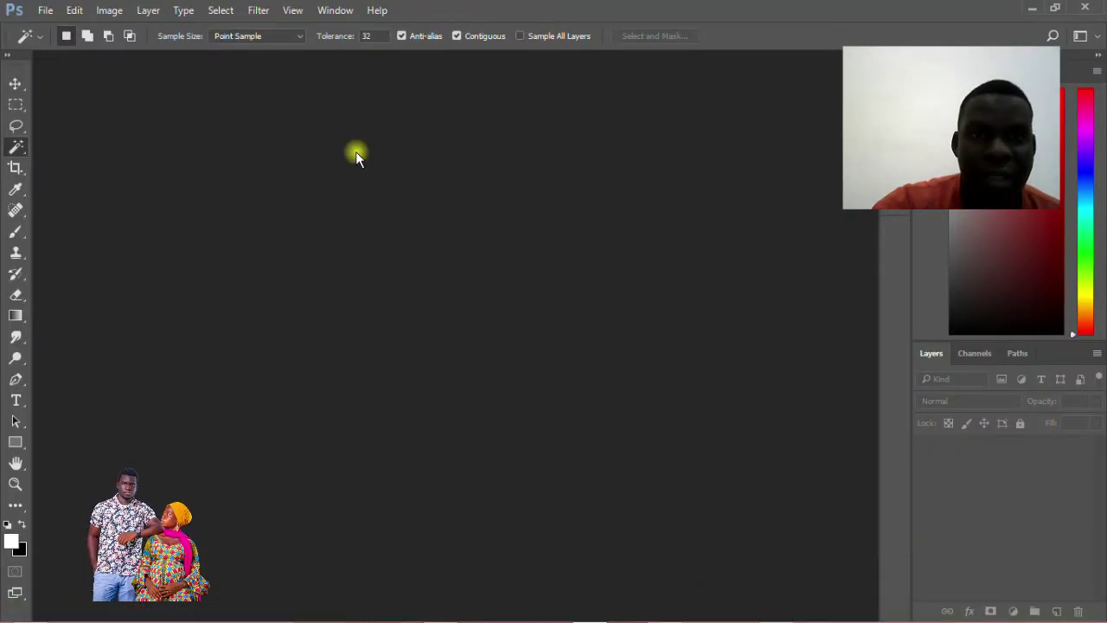
click(41, 11)
click(30, 25)
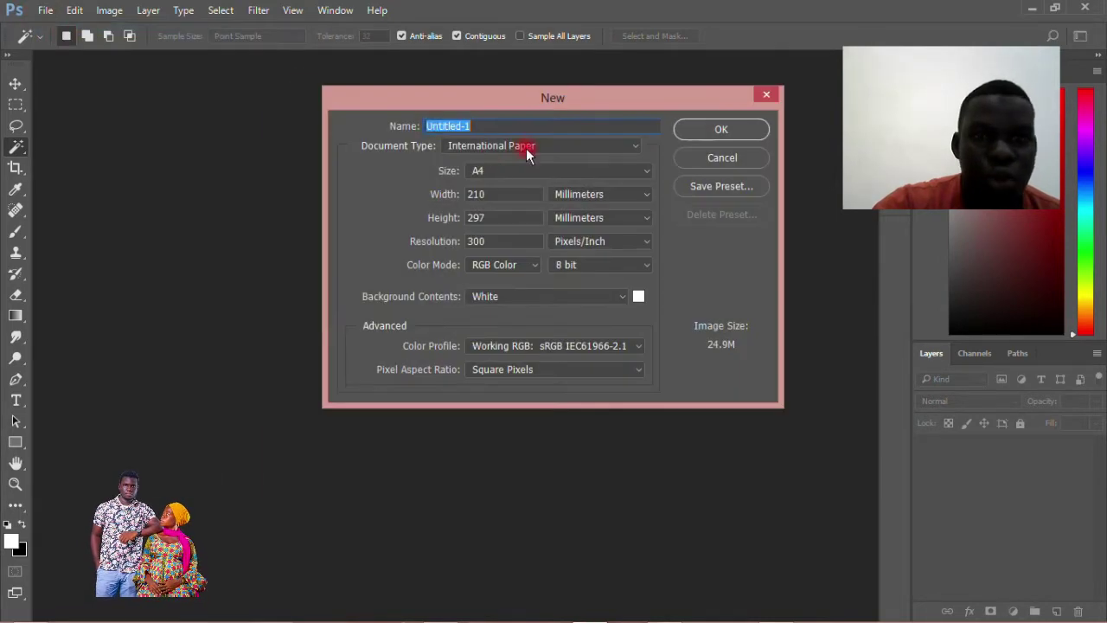
click(526, 148)
click(465, 285)
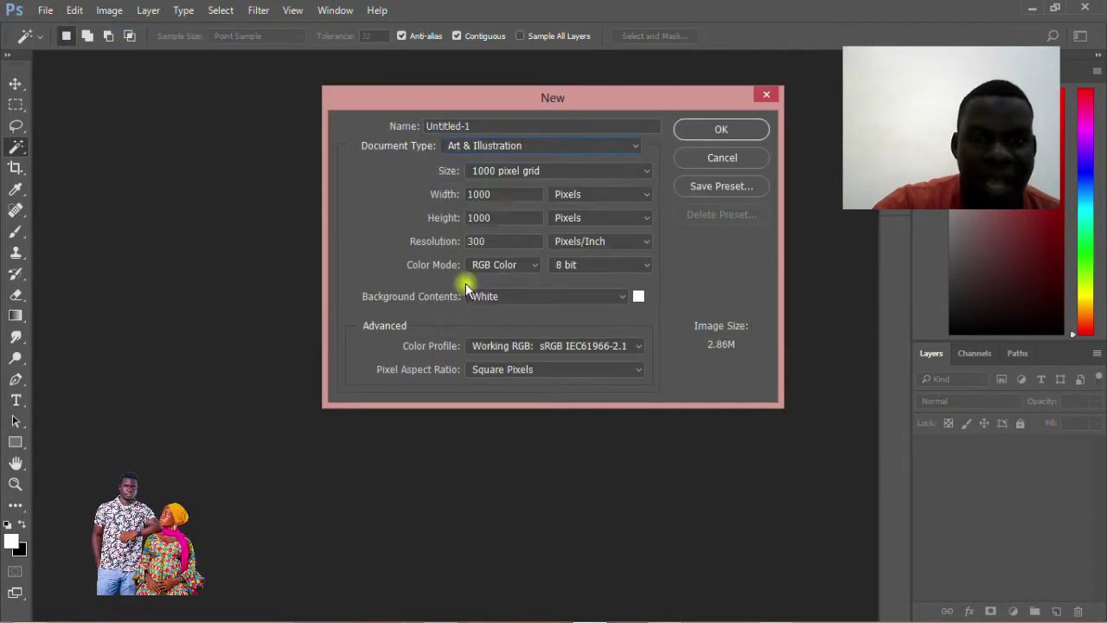
click(499, 168)
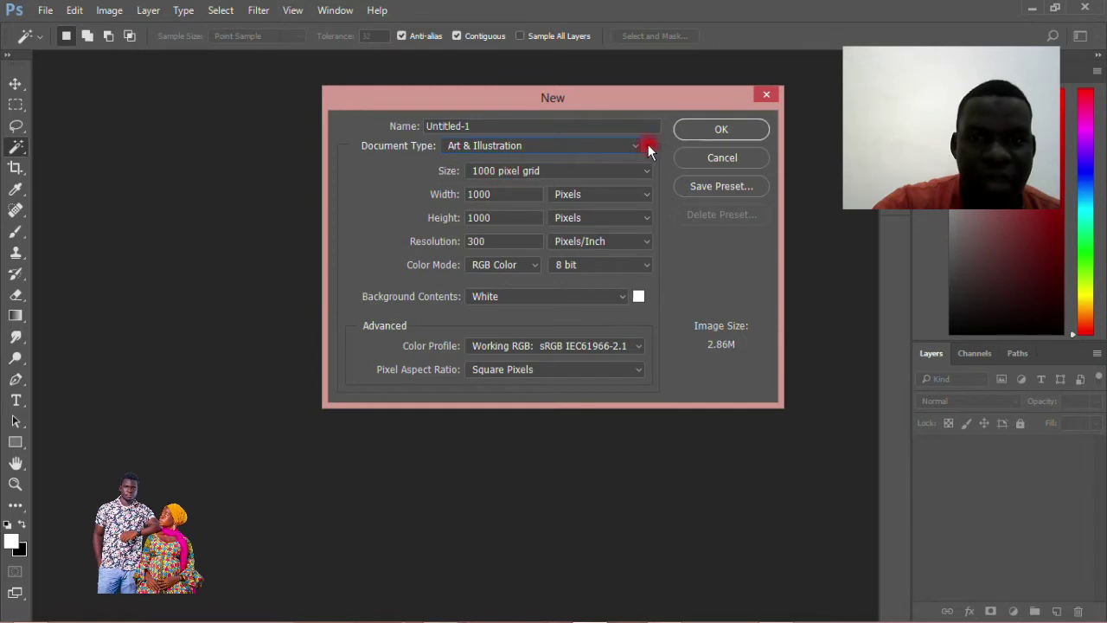
click(720, 129)
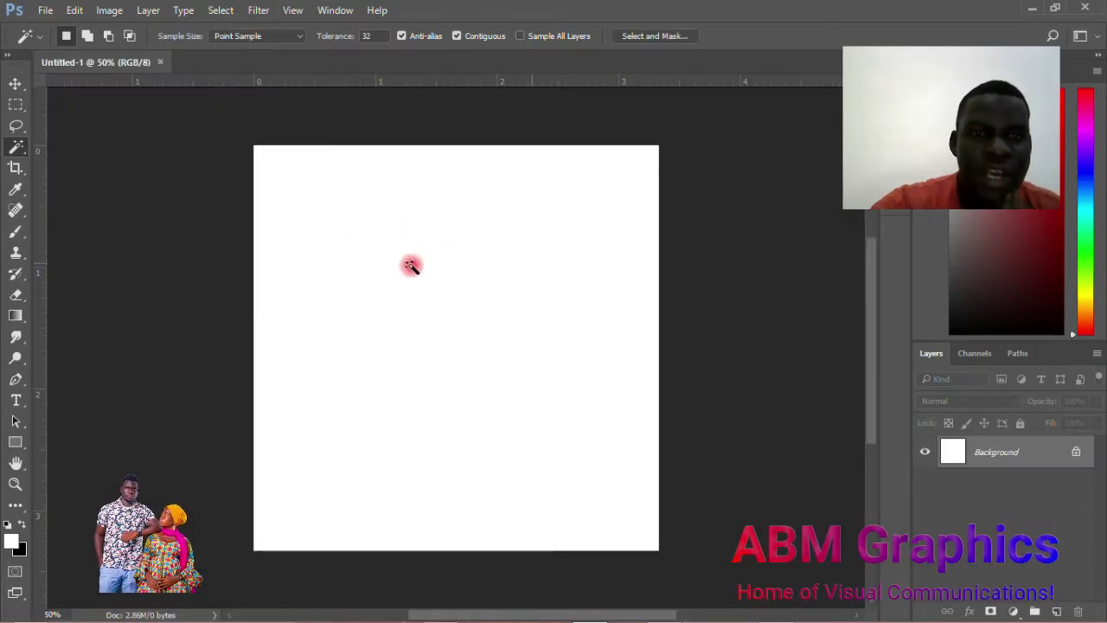
click(15, 84)
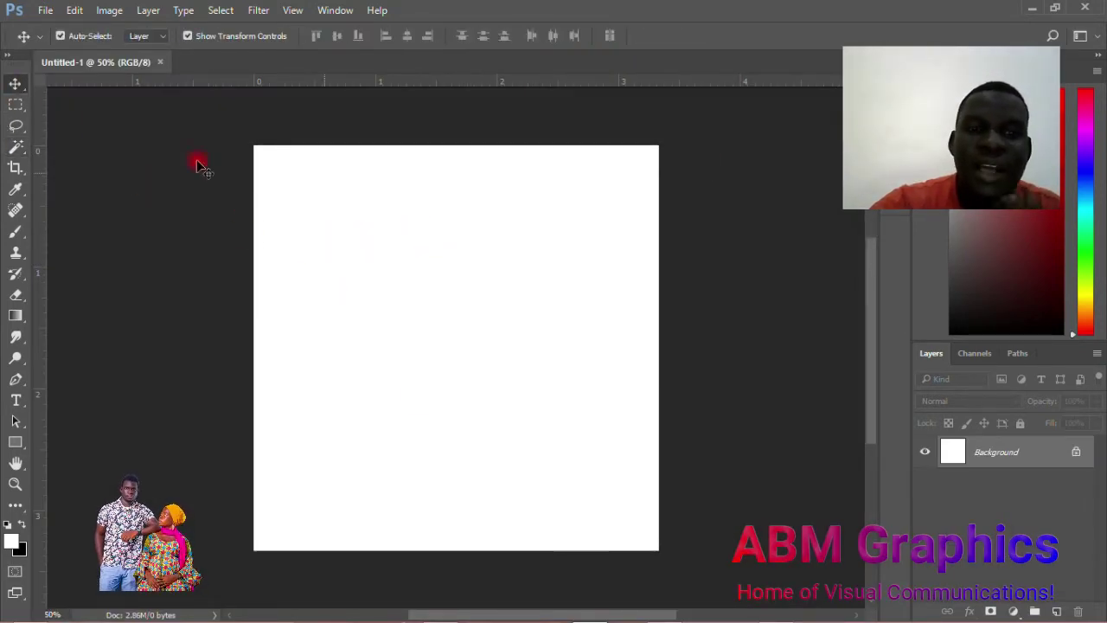
click(45, 10)
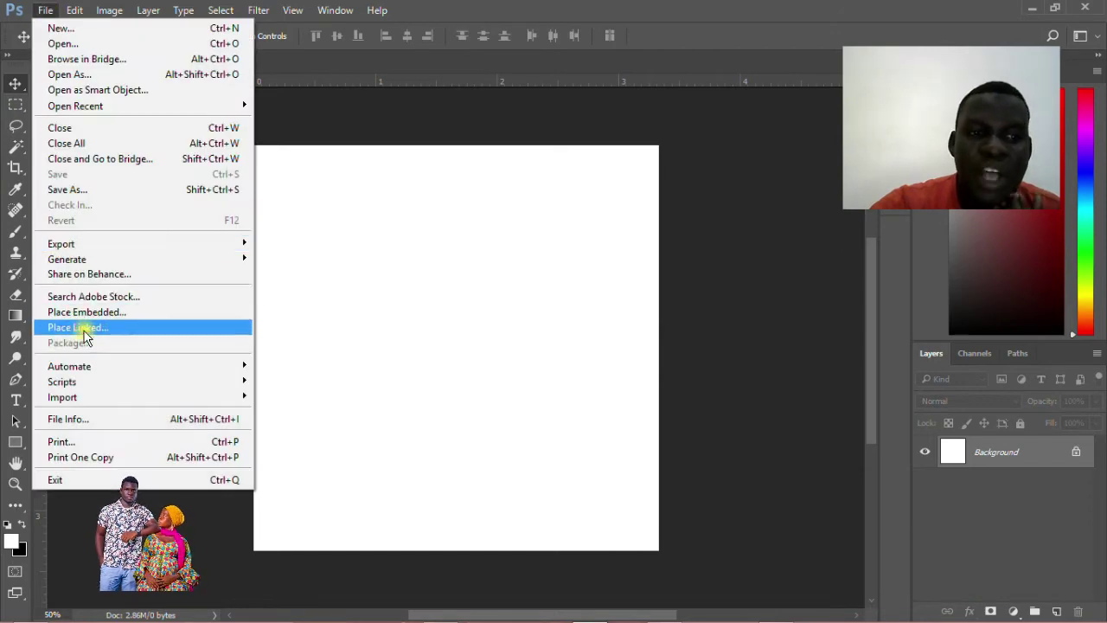
Place the pngaaa.com-2599033 image as a linked file, scaled down to about 31%.
click(84, 332)
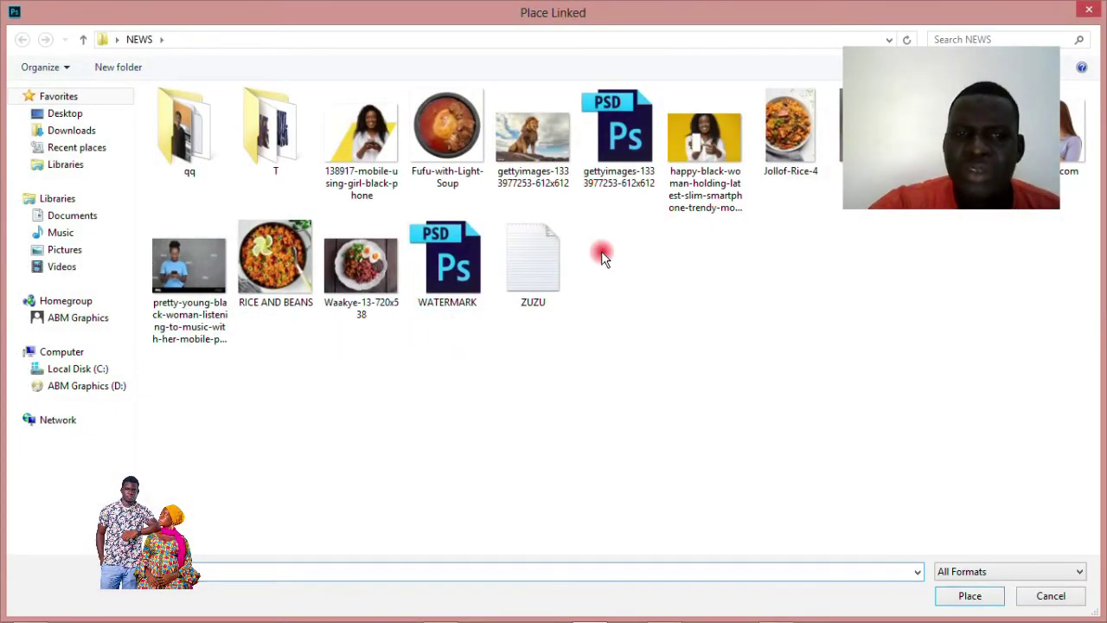
drag(927, 113, 929, 322)
double_click(962, 134)
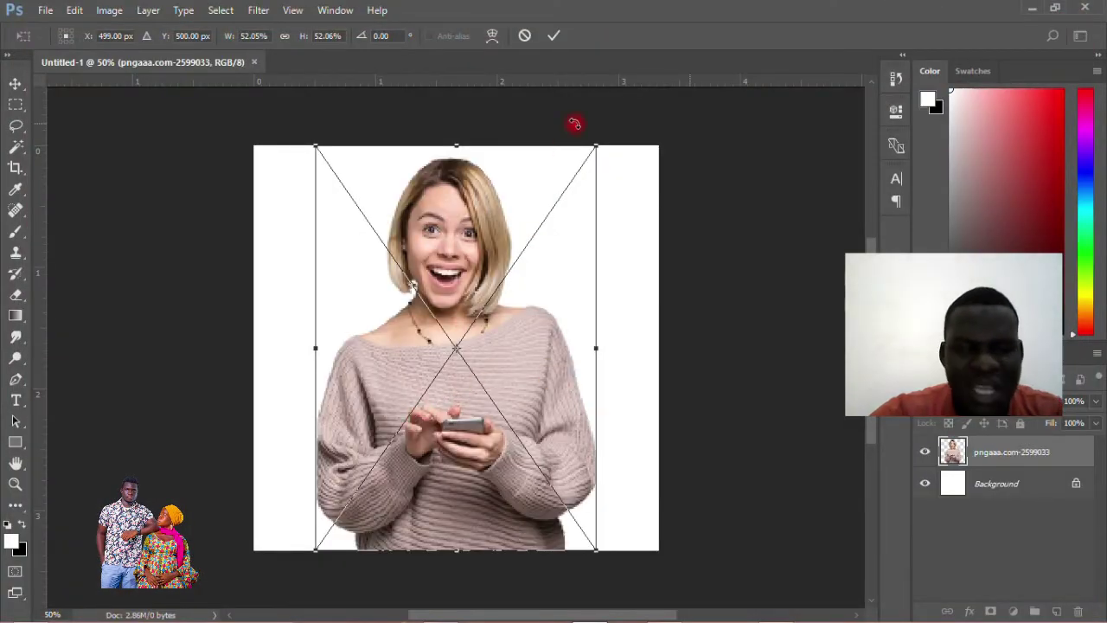
drag(595, 147, 562, 196)
click(554, 36)
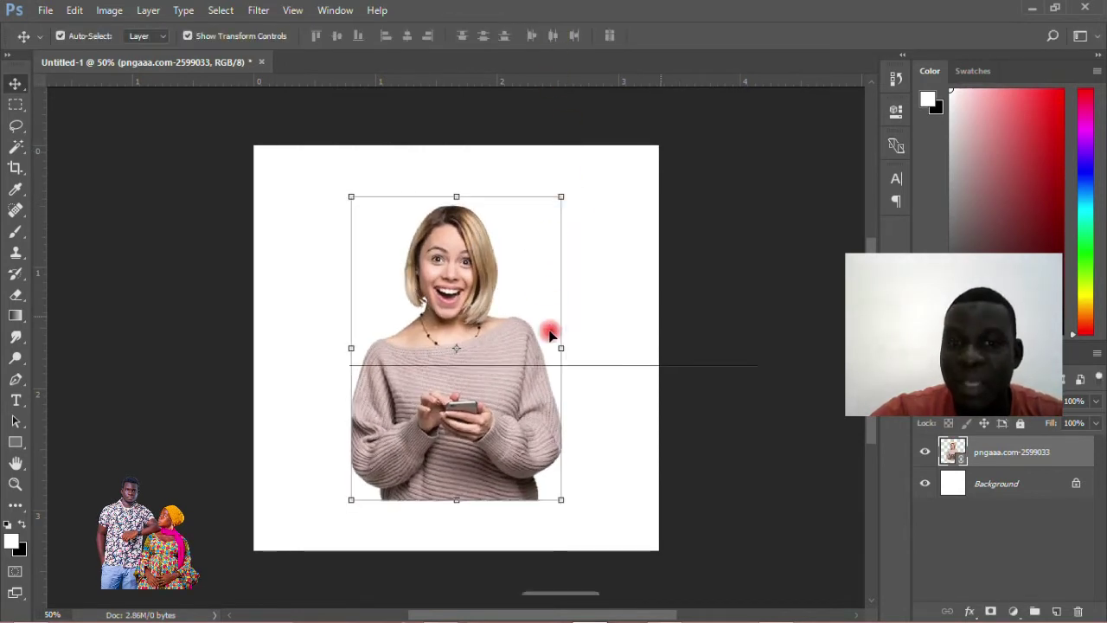
Rasterize the woman's image layer and move the image up slightly.
click(524, 354)
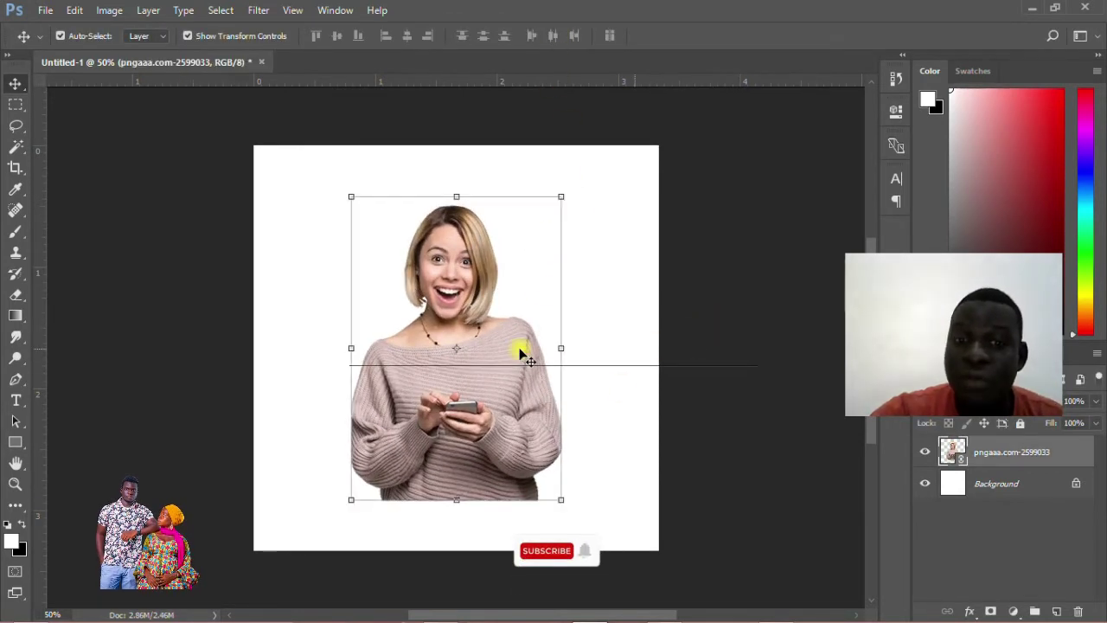
right_click(1001, 455)
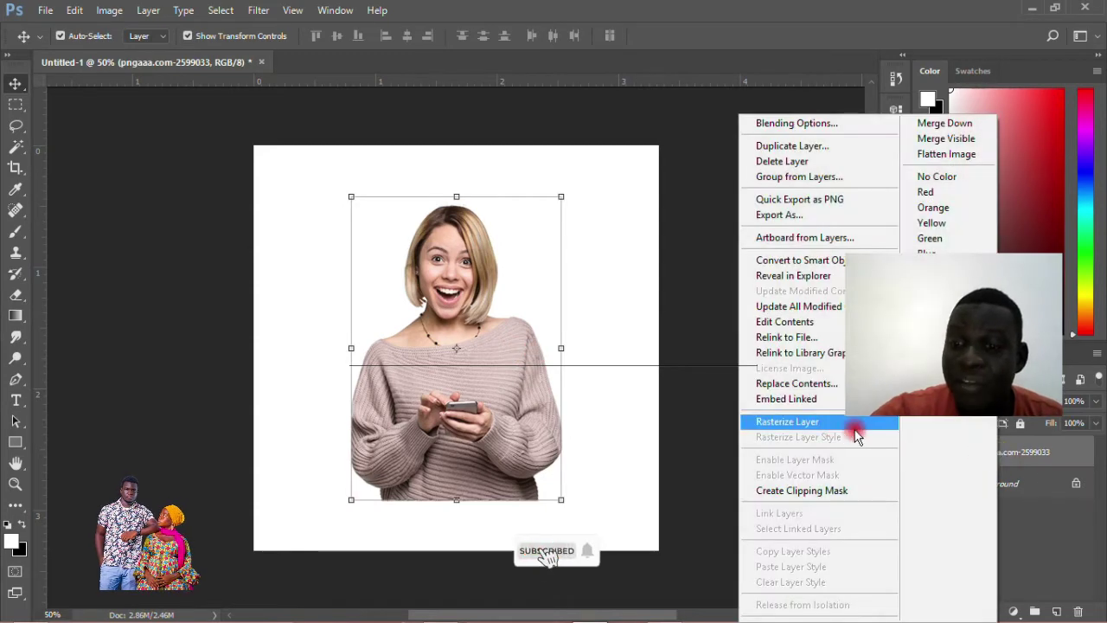
click(817, 421)
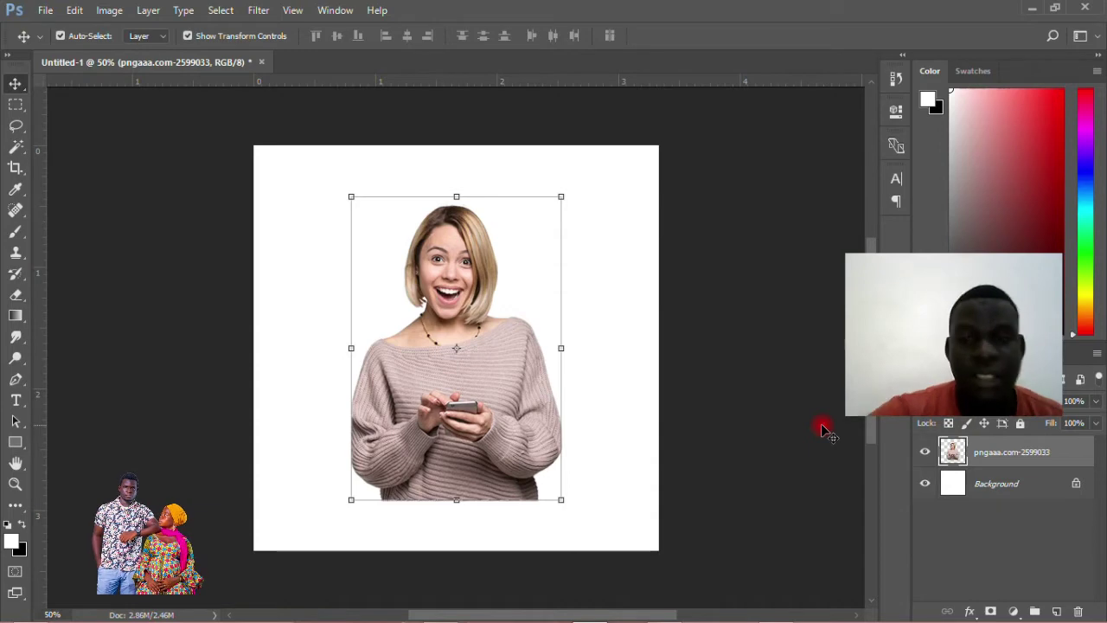
drag(454, 416, 481, 366)
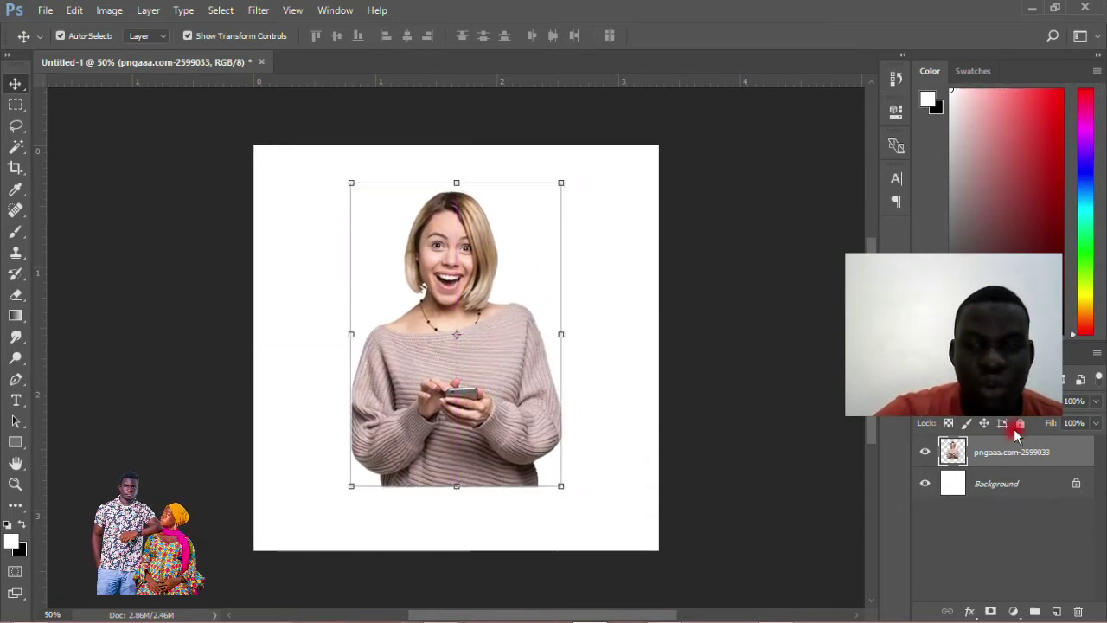
Hide the woman's layer and draw a circle in the middle of the canvas.
click(924, 452)
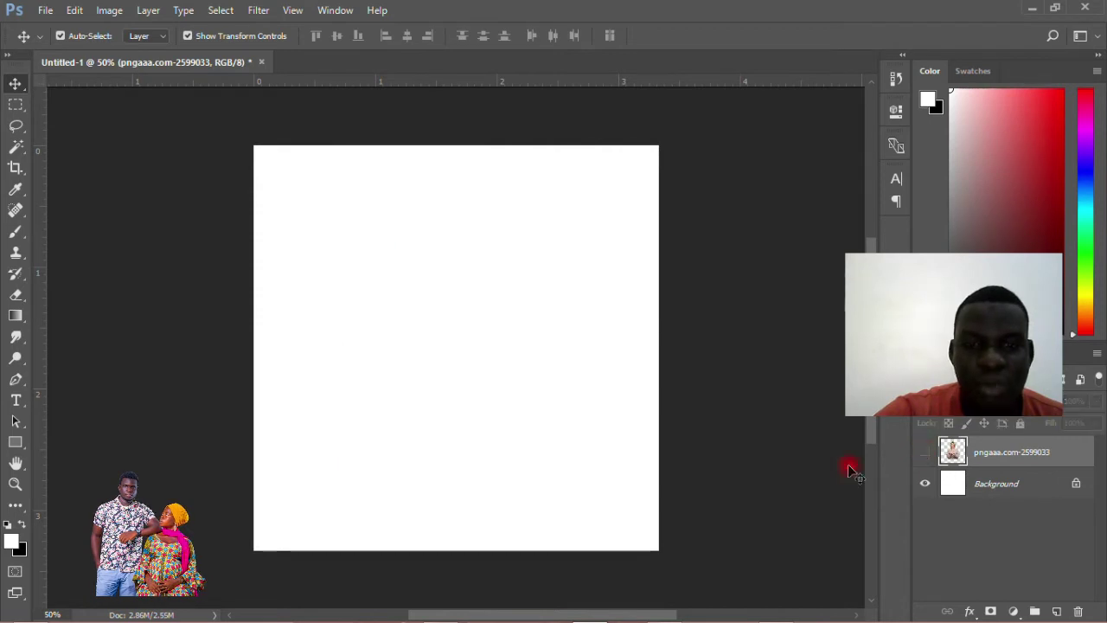
click(16, 442)
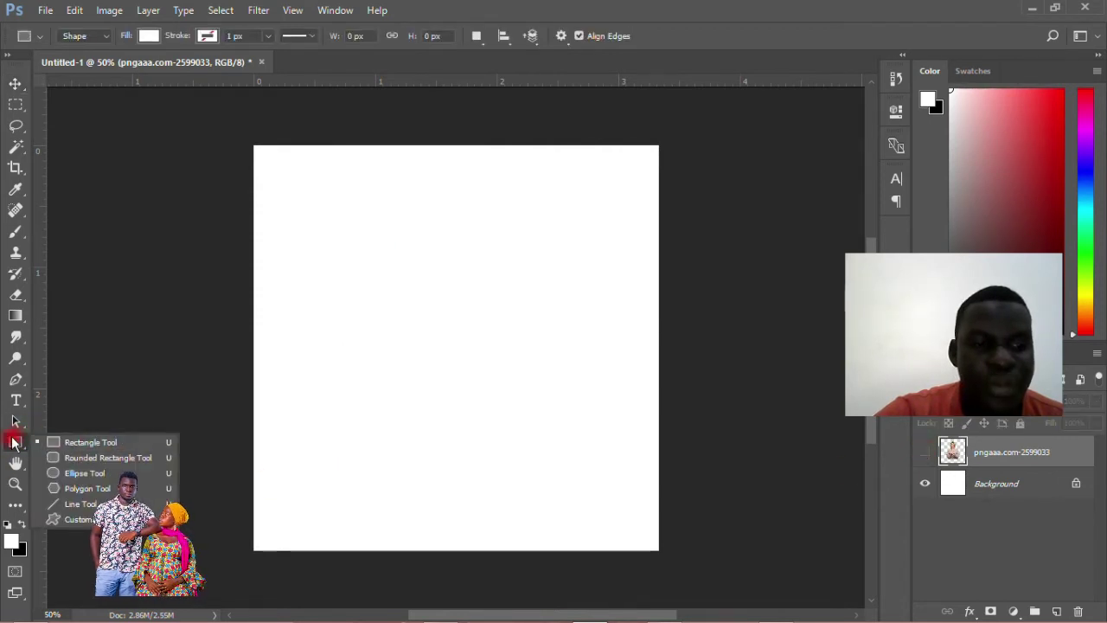
click(87, 475)
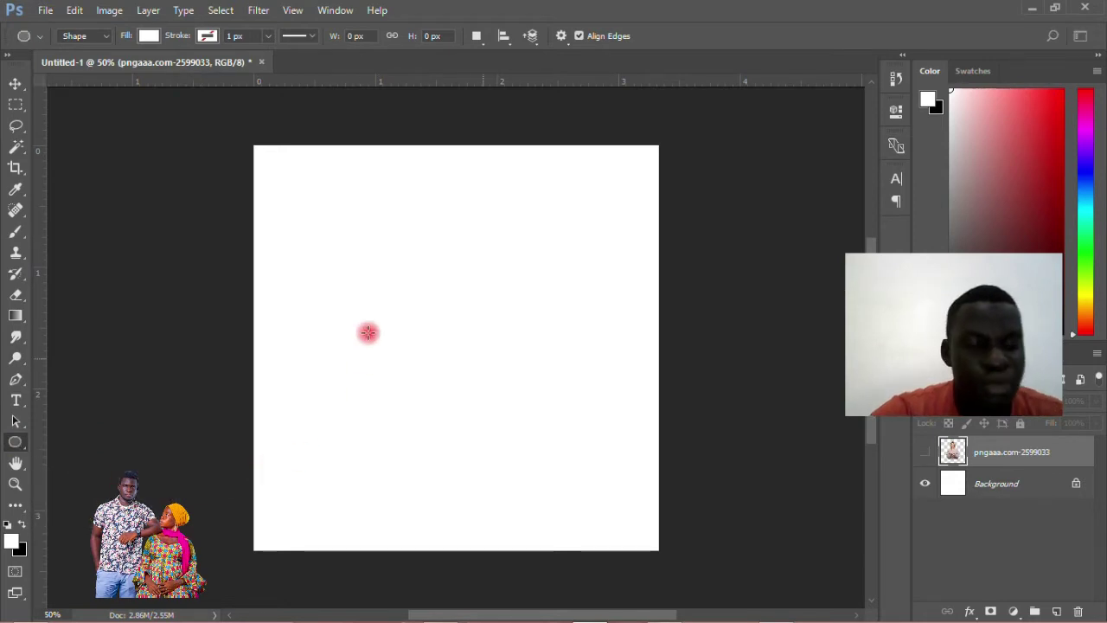
drag(337, 239, 572, 558)
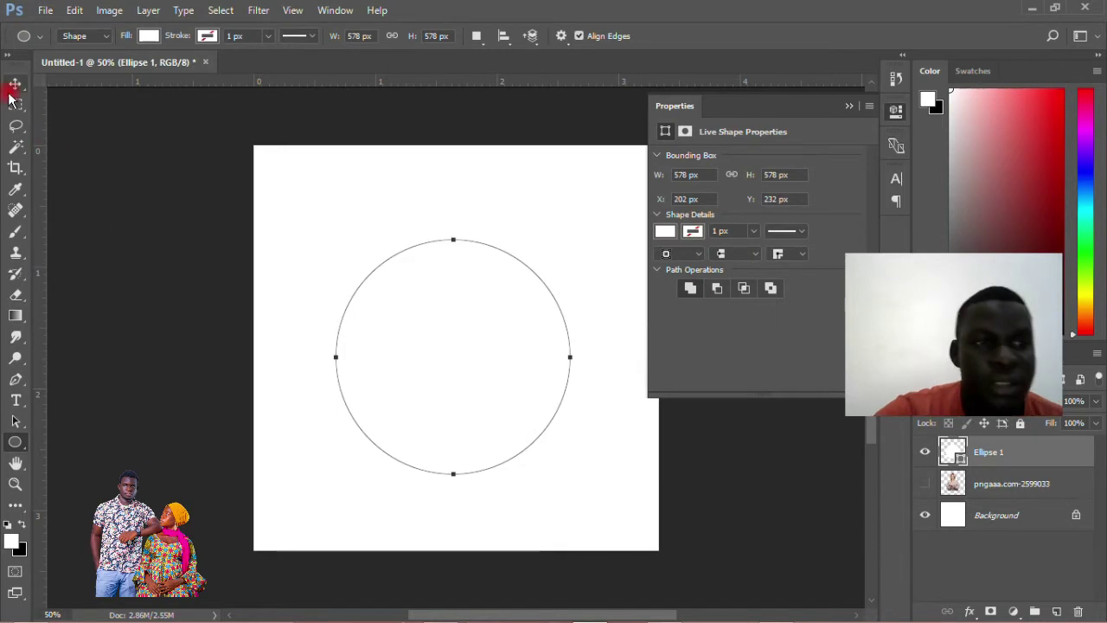
Fill the circle with orange and move it slightly up.
click(13, 85)
click(664, 232)
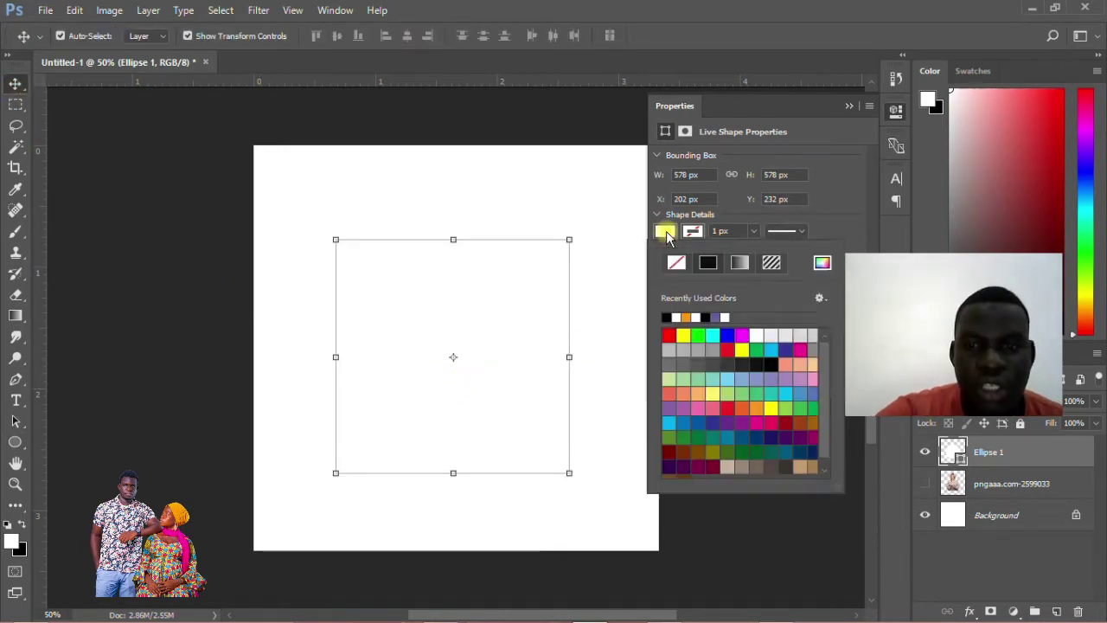
click(686, 317)
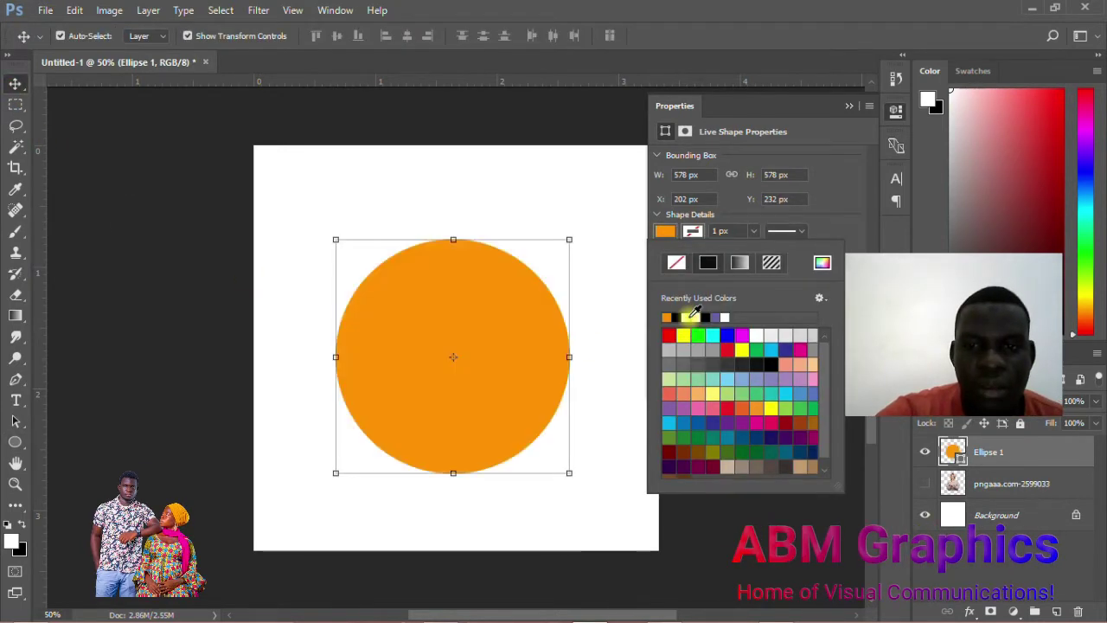
click(267, 311)
click(895, 117)
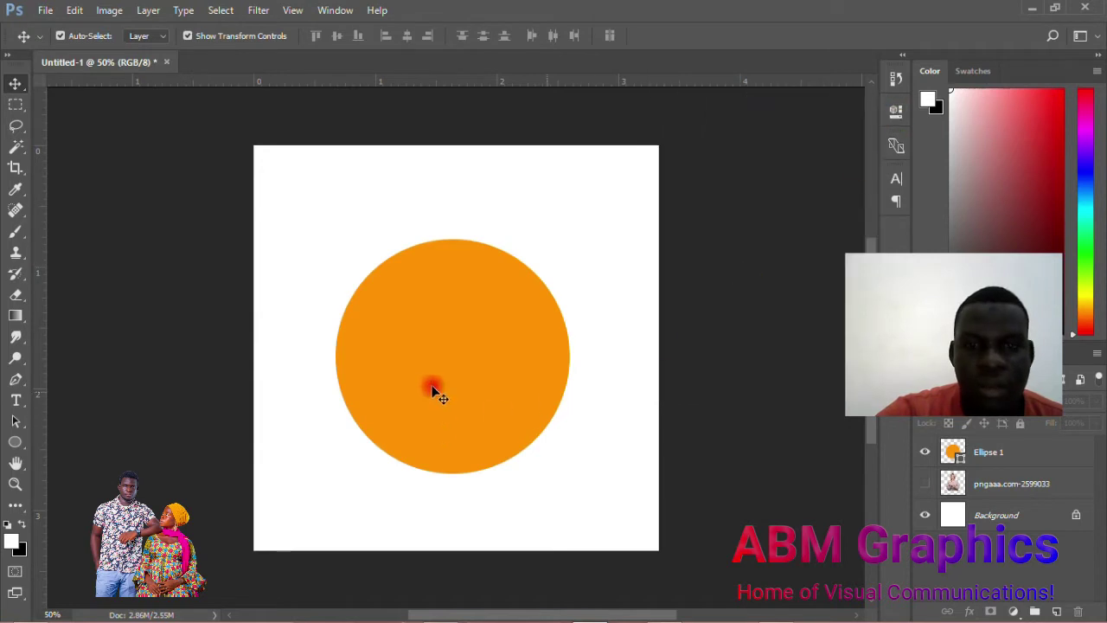
mouse_move(439, 390)
mouse_down()
mouse_move(424, 375)
mouse_move(445, 374)
mouse_up()
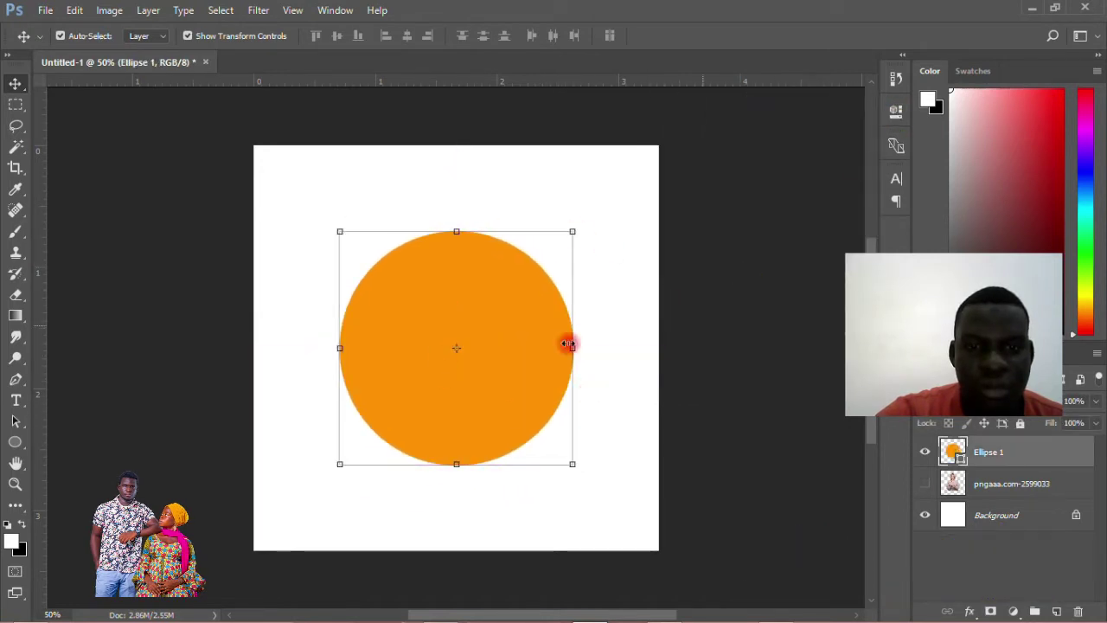
Make the woman's layer visible, move it above Ellipse 1, and shift her slightly up-left.
click(988, 487)
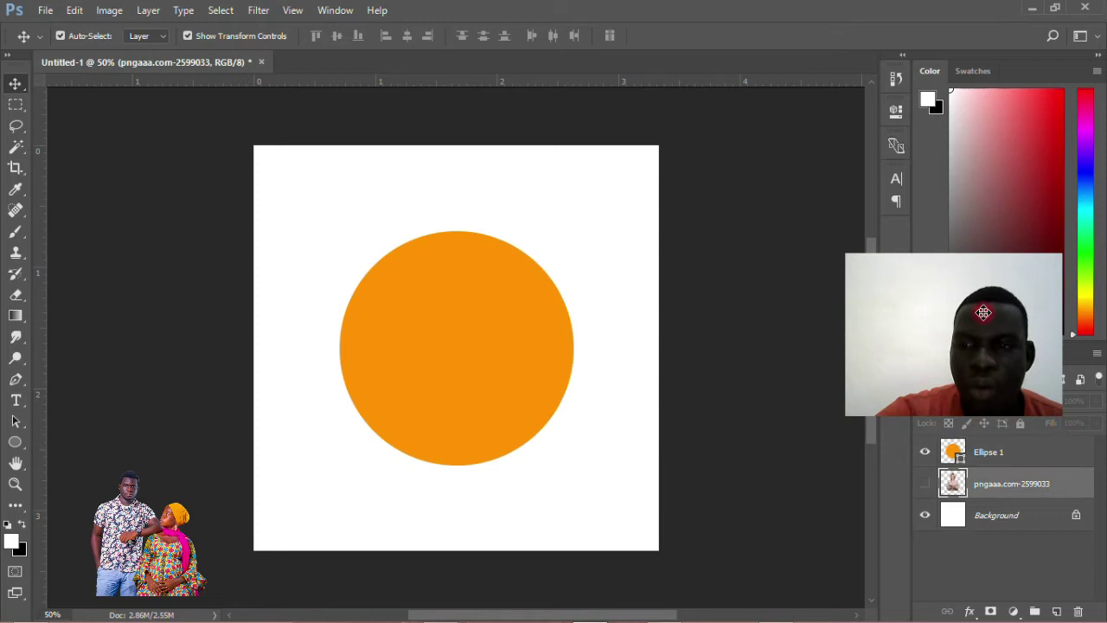
drag(983, 321, 779, 203)
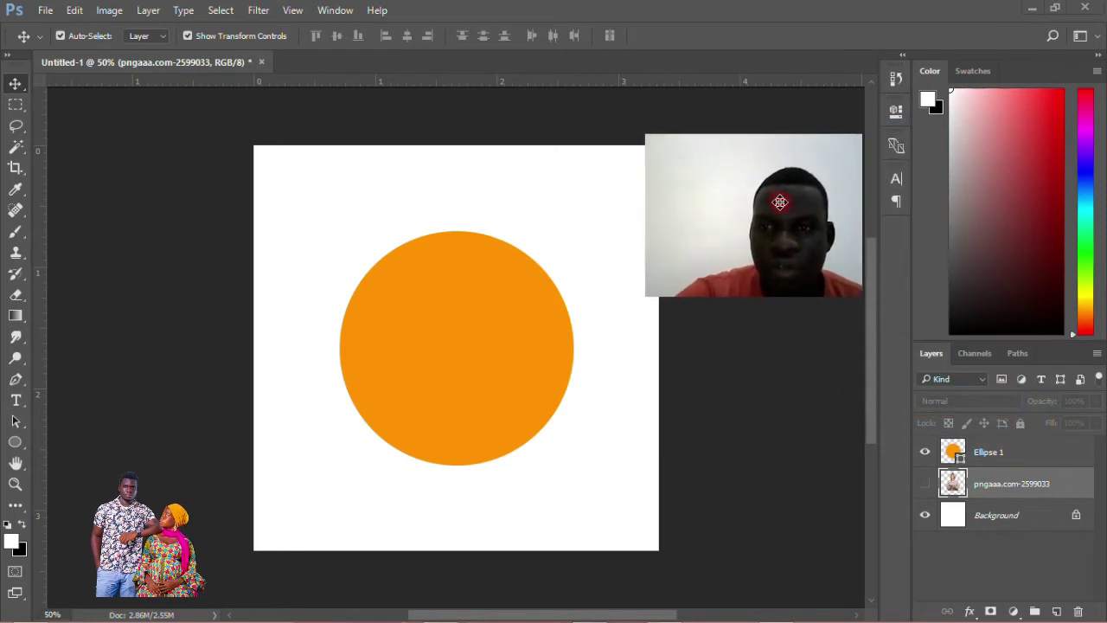
click(927, 483)
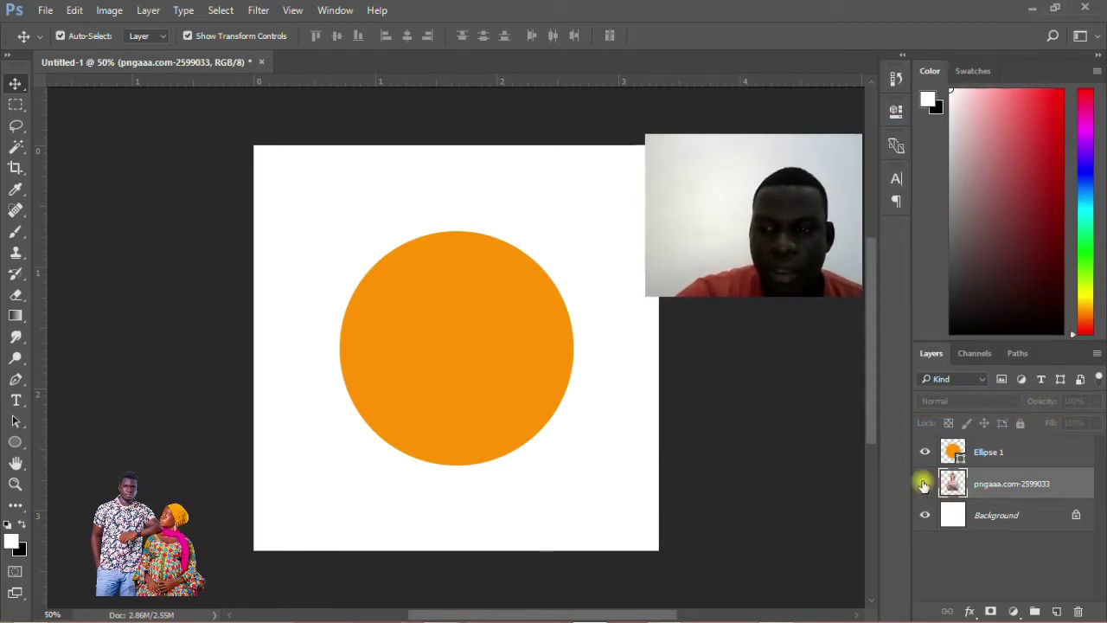
click(927, 483)
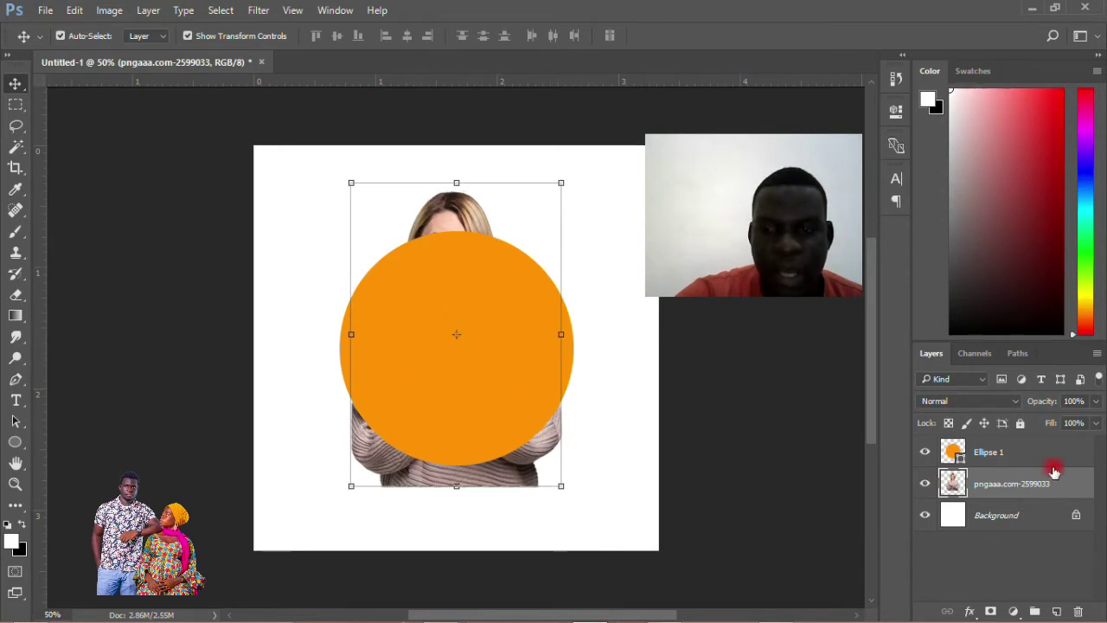
drag(993, 484, 1000, 451)
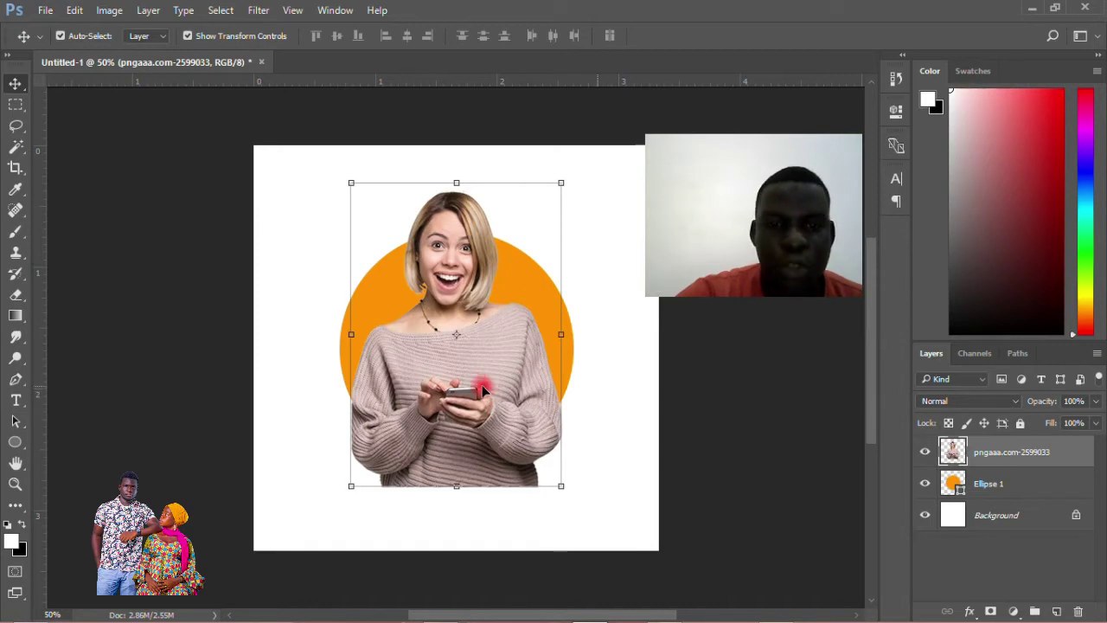
drag(487, 391, 479, 372)
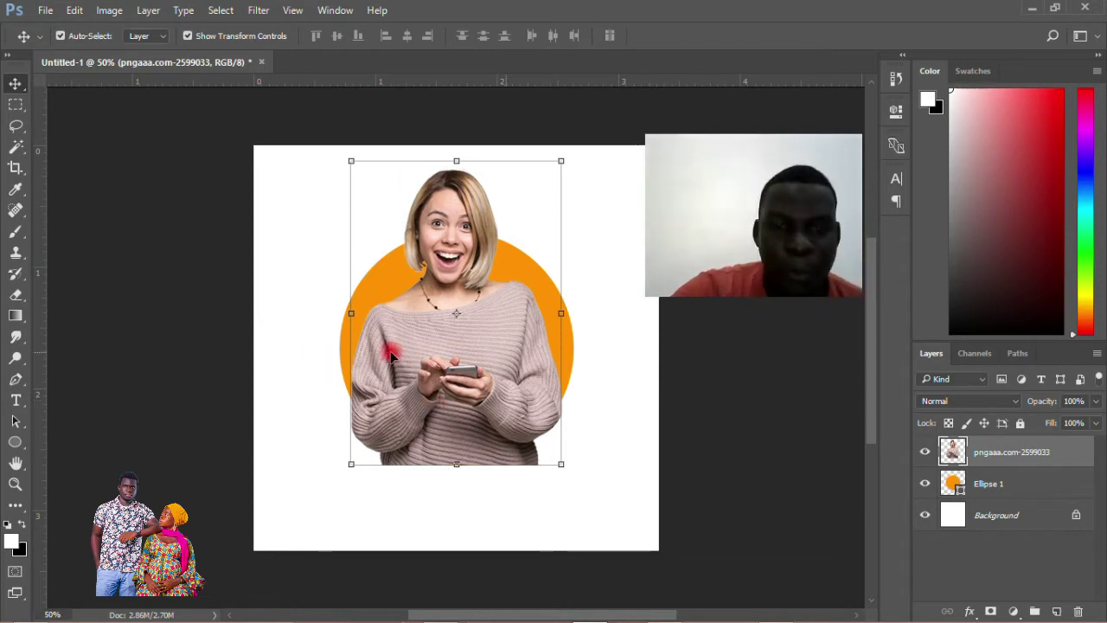
click(994, 456)
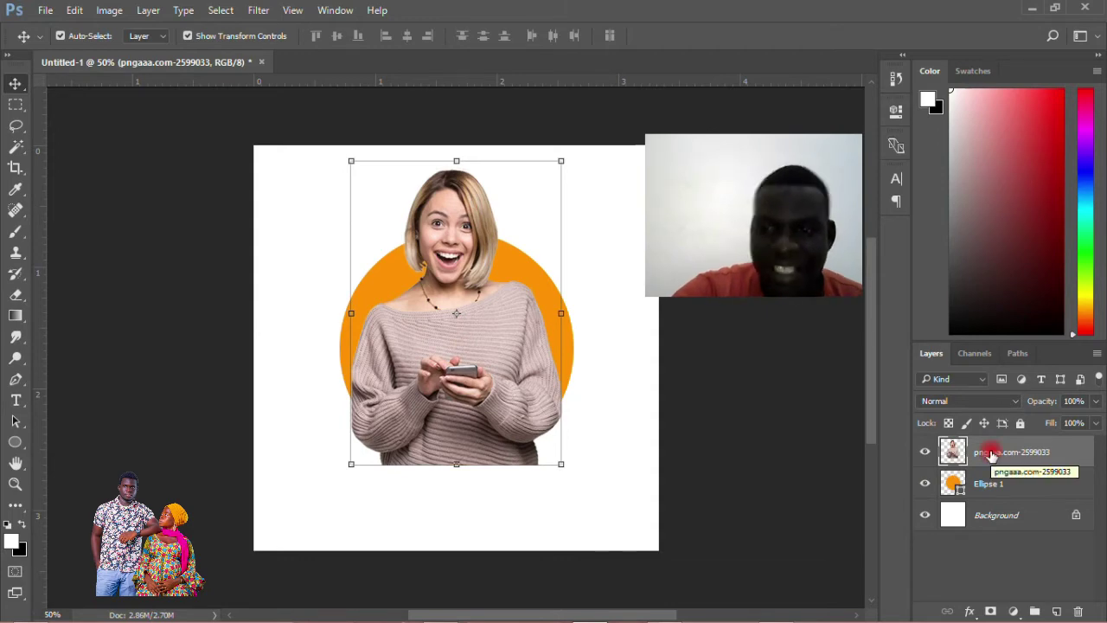
Duplicate the woman's photo layer.
right_click(992, 456)
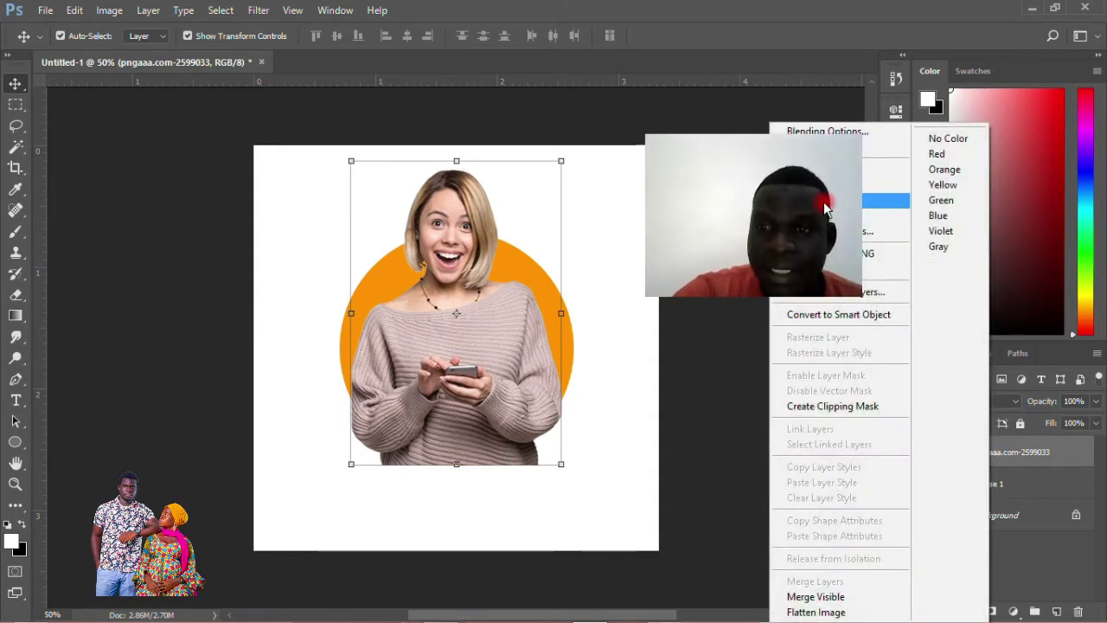
click(821, 201)
click(941, 441)
drag(588, 147, 260, 165)
click(356, 222)
click(931, 453)
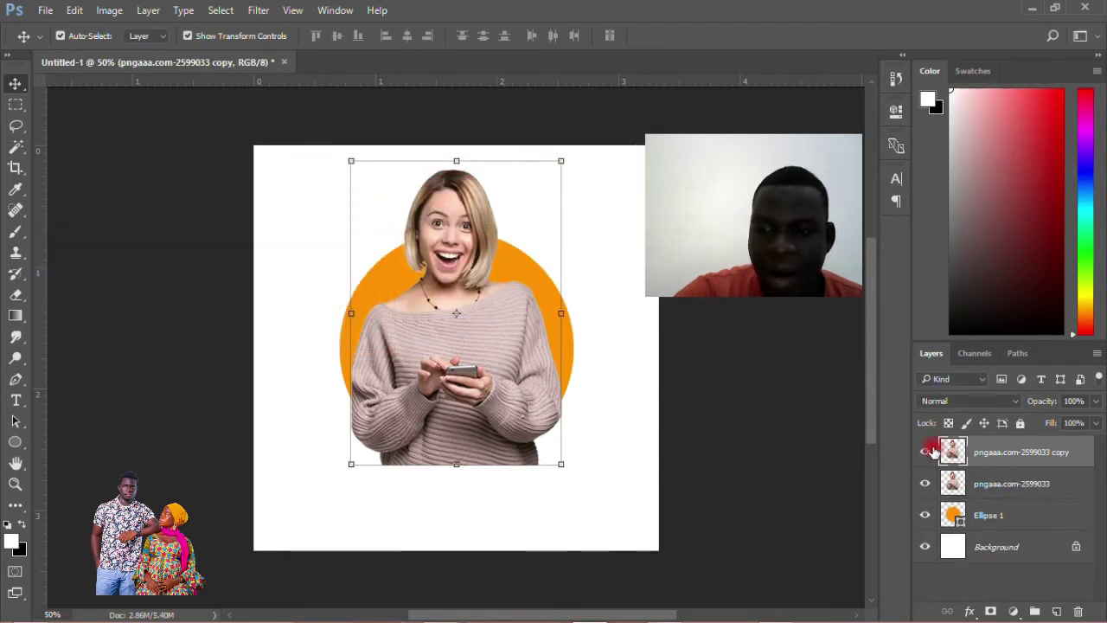
drag(962, 454, 979, 485)
Rename the original layer 'clip in' and the copy 'add layer mask'.
double_click(992, 482)
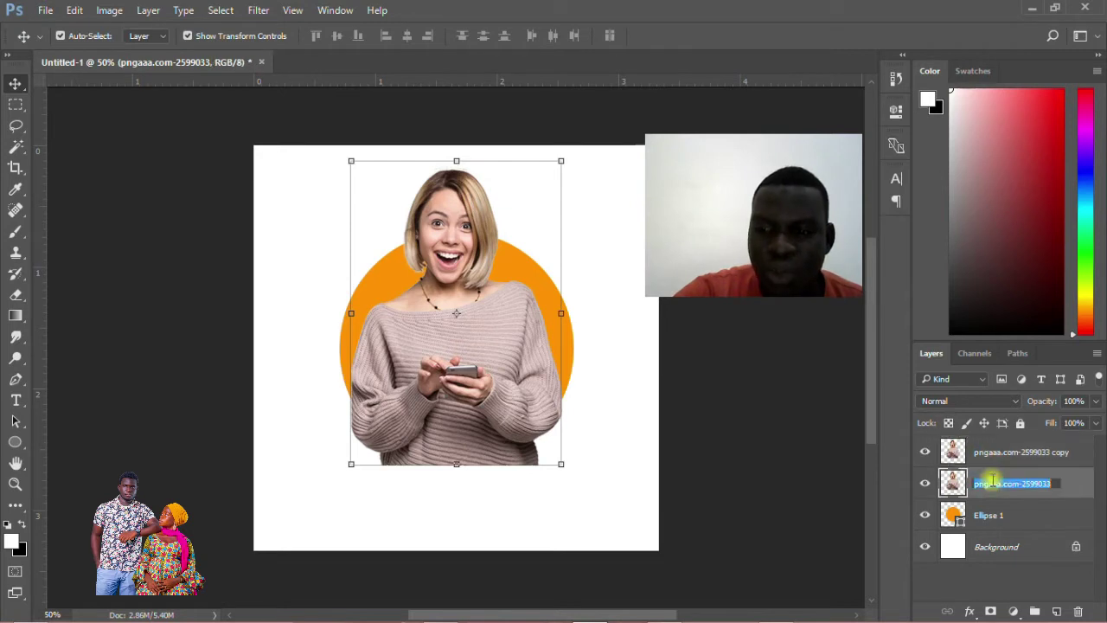
text(clip)
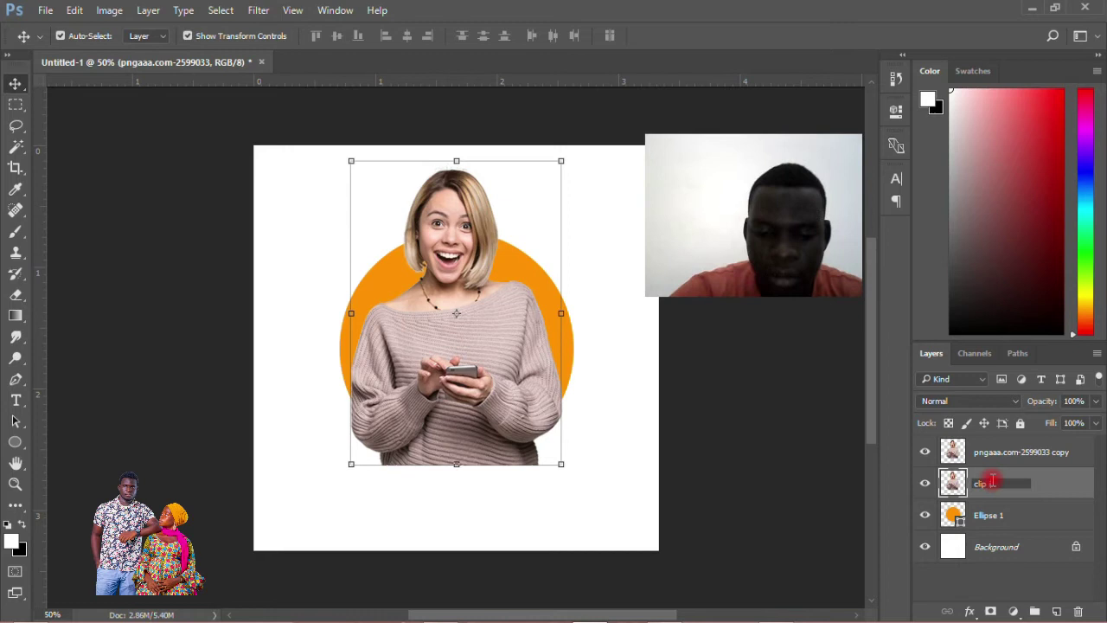
text( in)
key(Return)
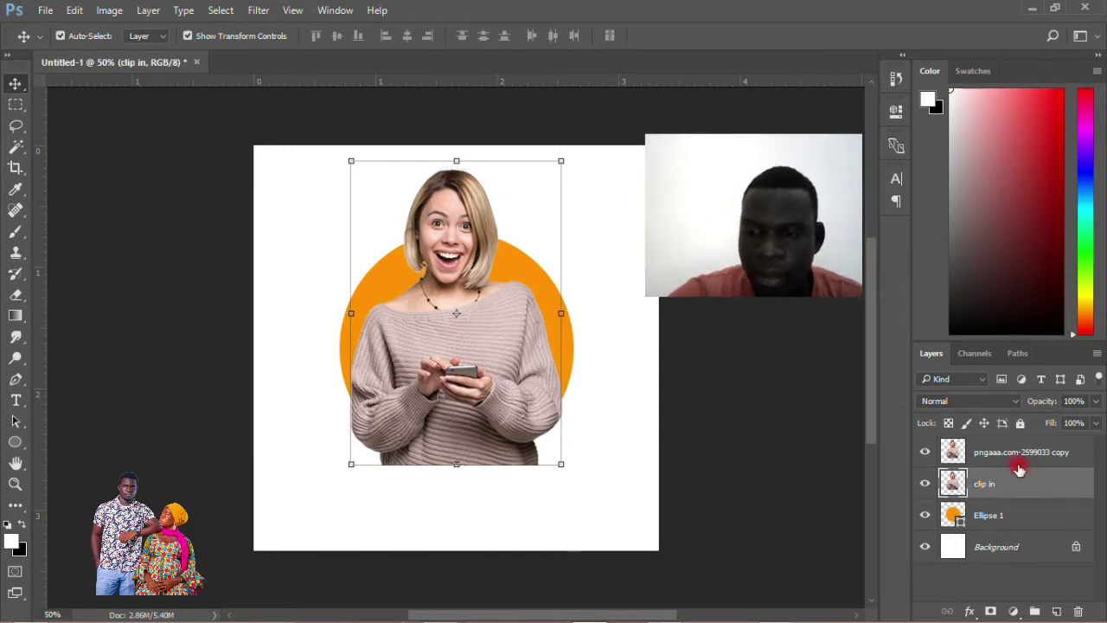
click(1009, 456)
double_click(1004, 452)
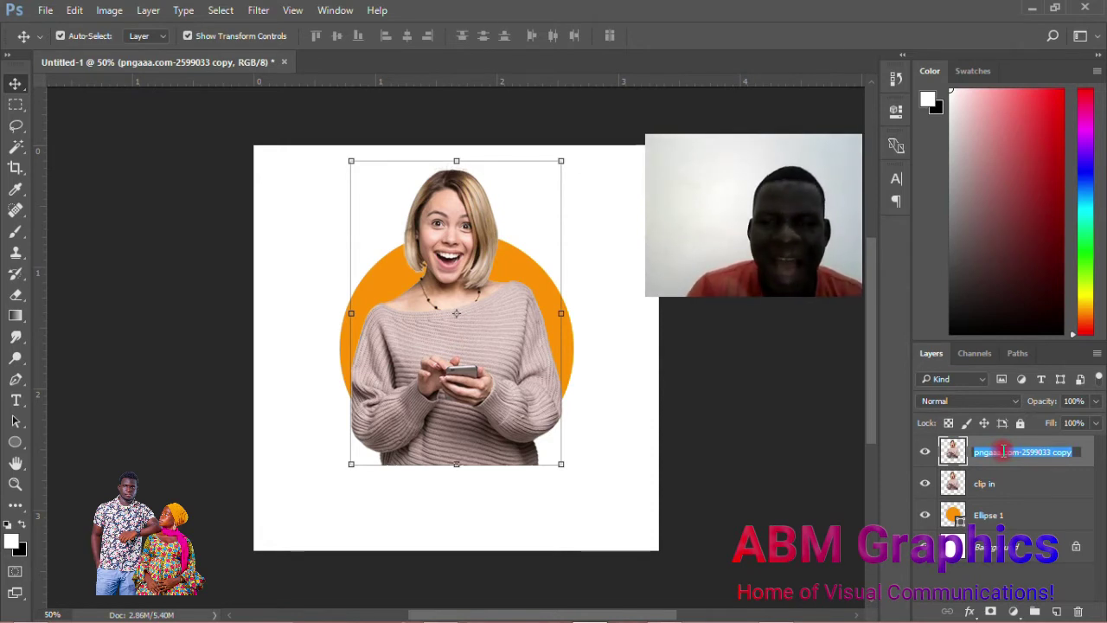
text(add layer mask)
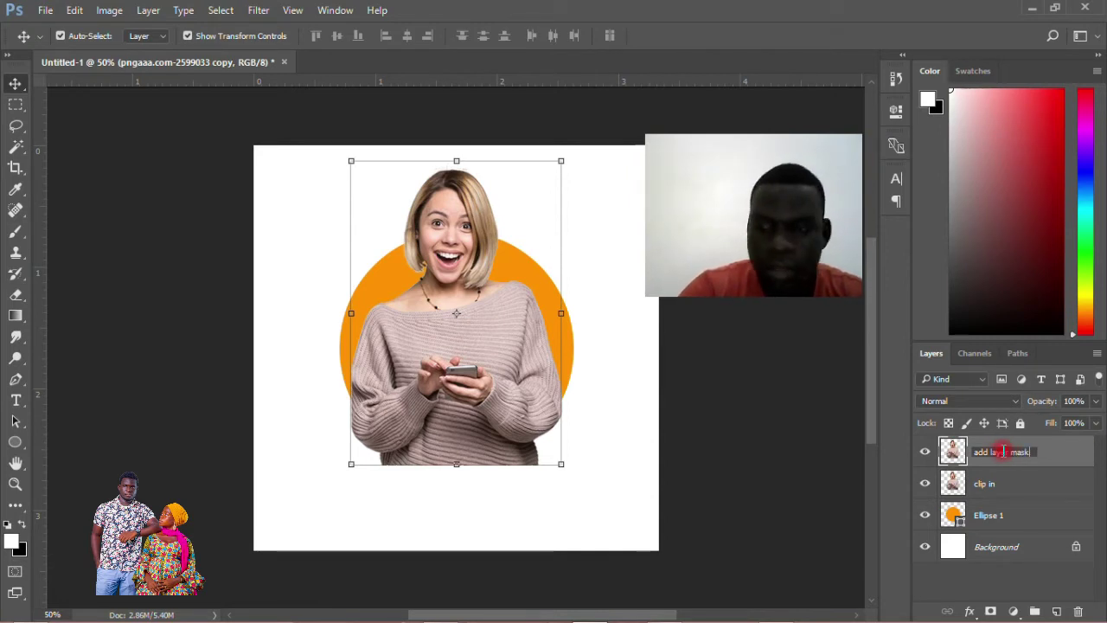
key(Return)
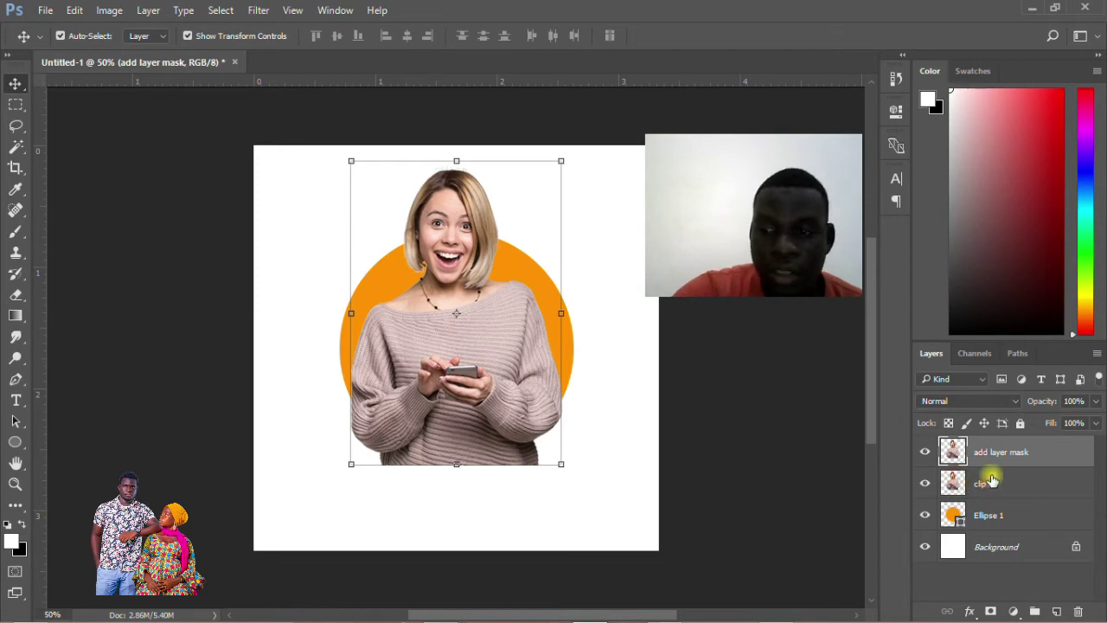
Clip 'clip in' to the orange circle, then select 'add layer mask' for masking.
click(992, 482)
right_click(999, 483)
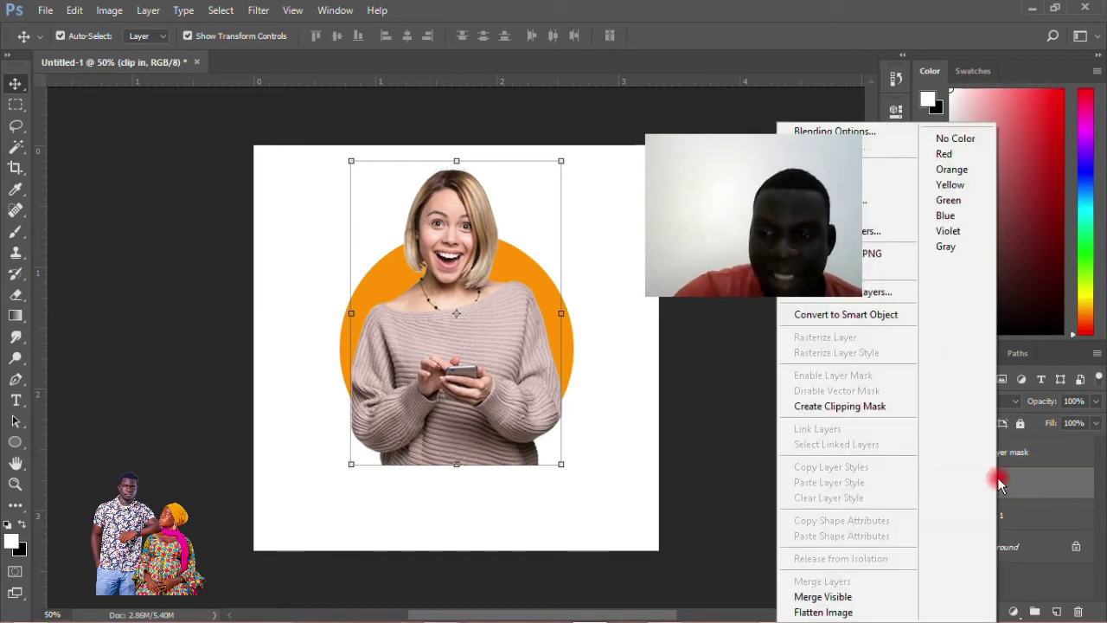
click(863, 413)
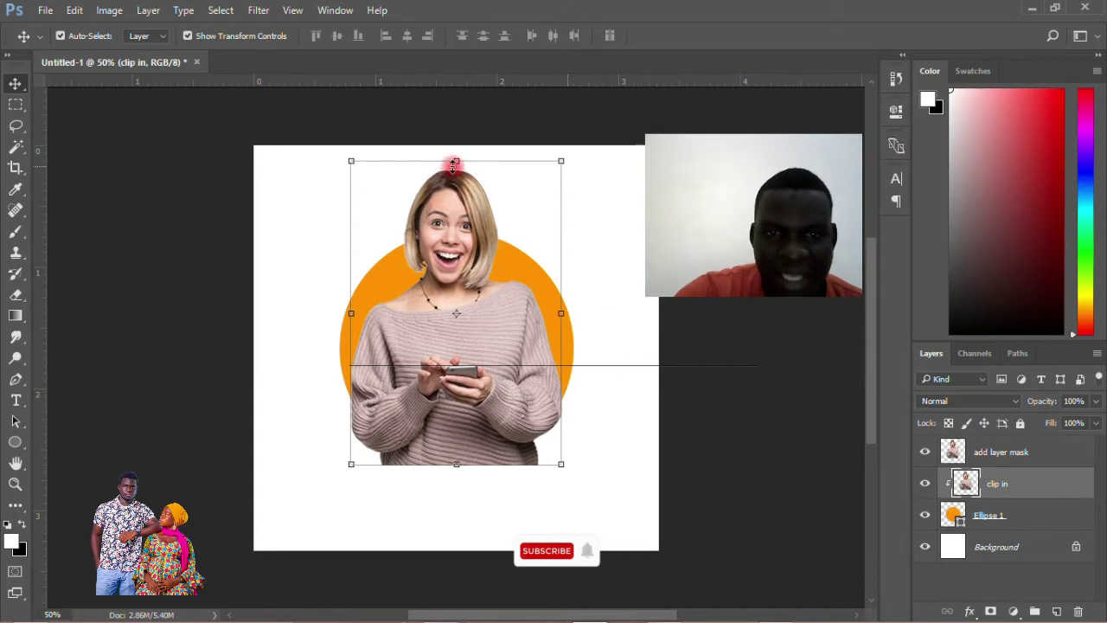
click(996, 452)
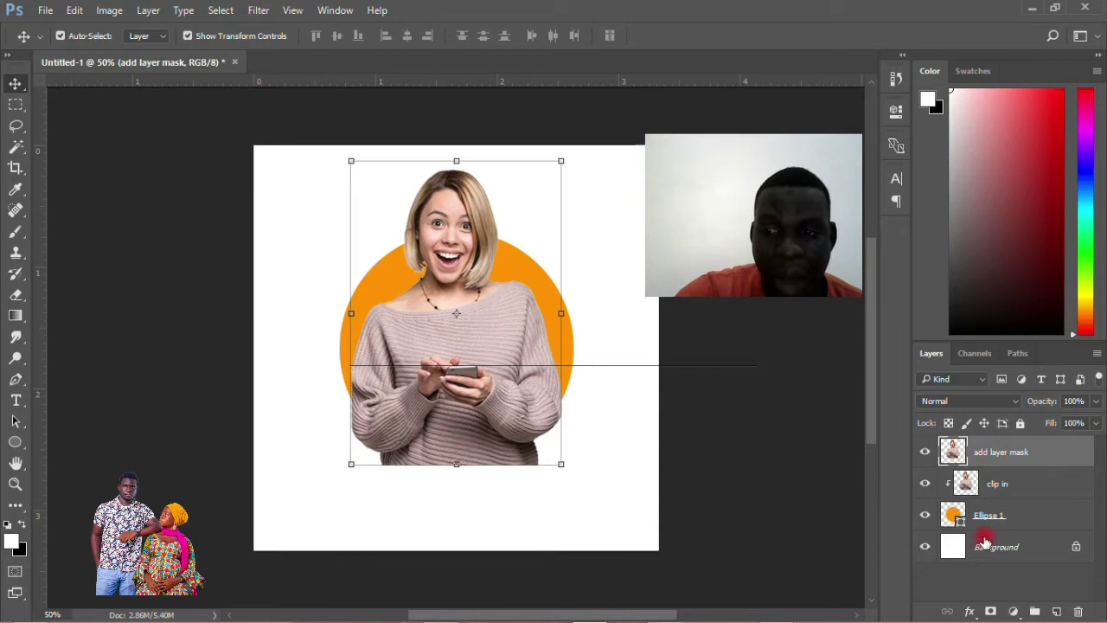
click(990, 612)
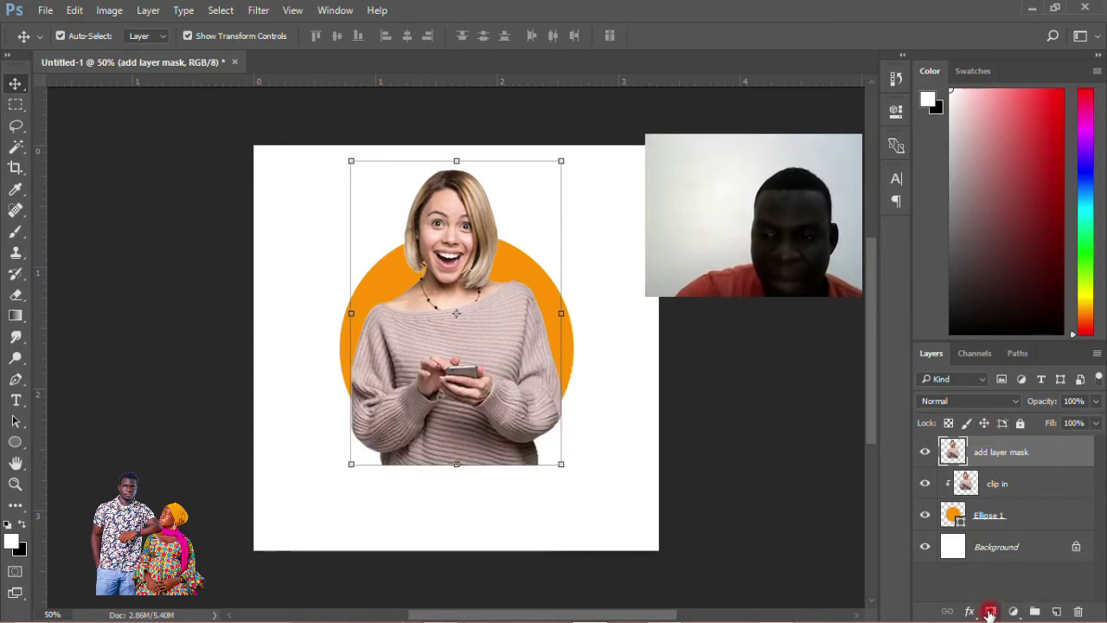
Add a white mask to 'add layer mask' and ready a soft round brush in black.
click(990, 611)
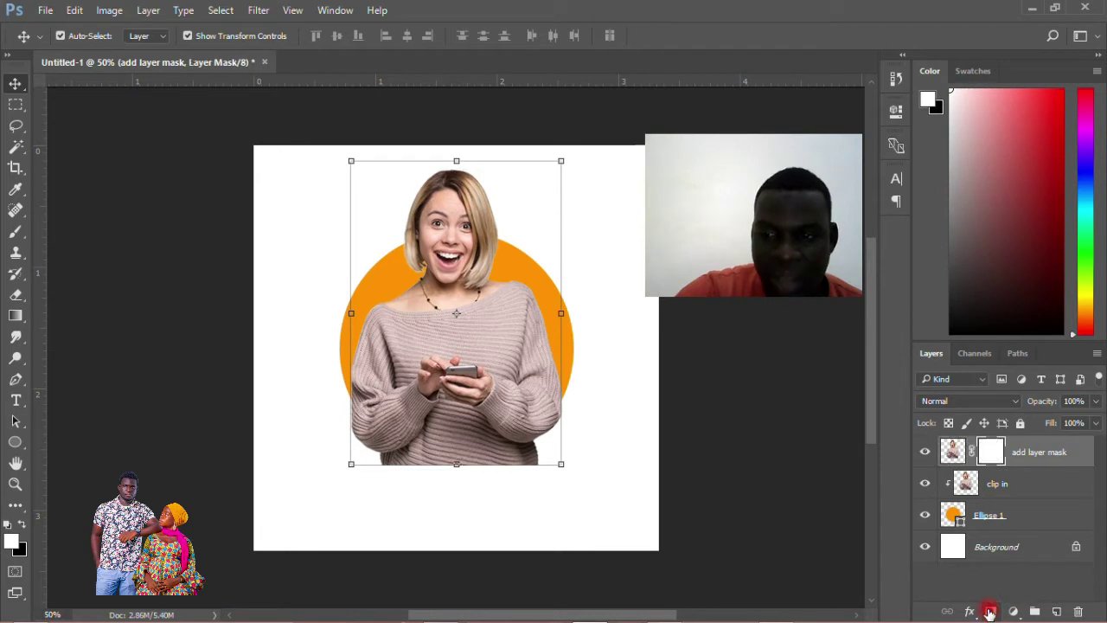
click(993, 455)
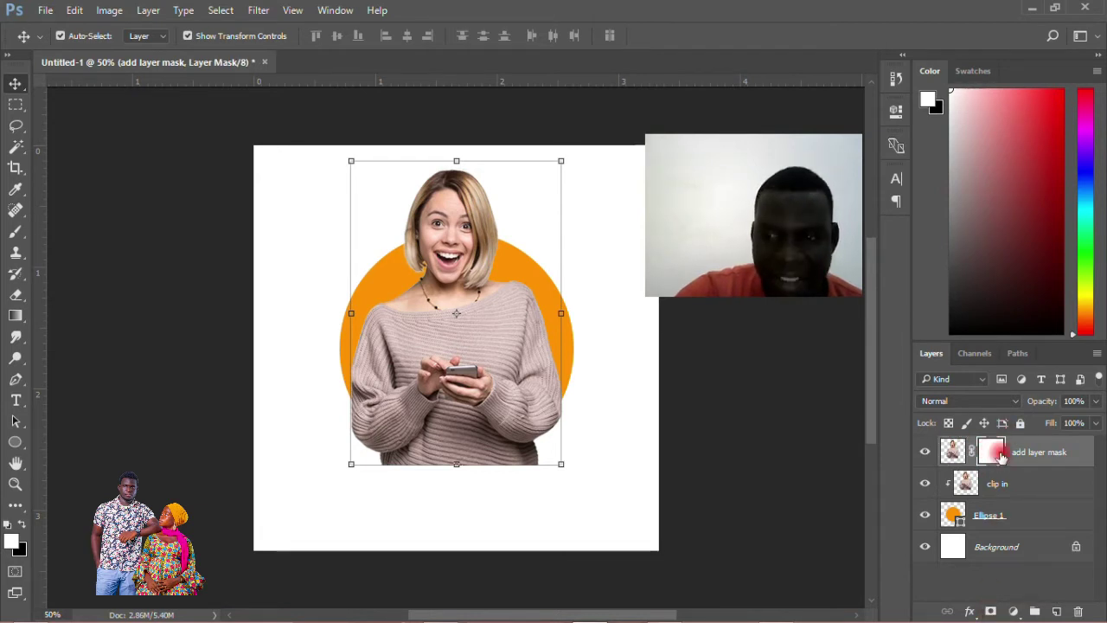
click(802, 465)
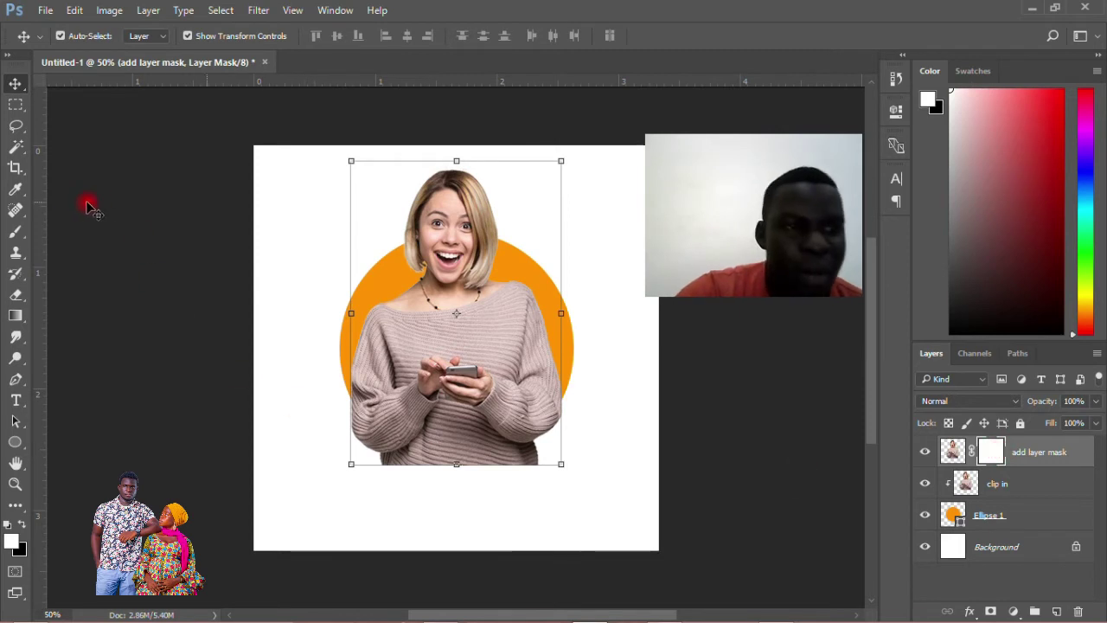
drag(26, 237, 66, 226)
click(76, 45)
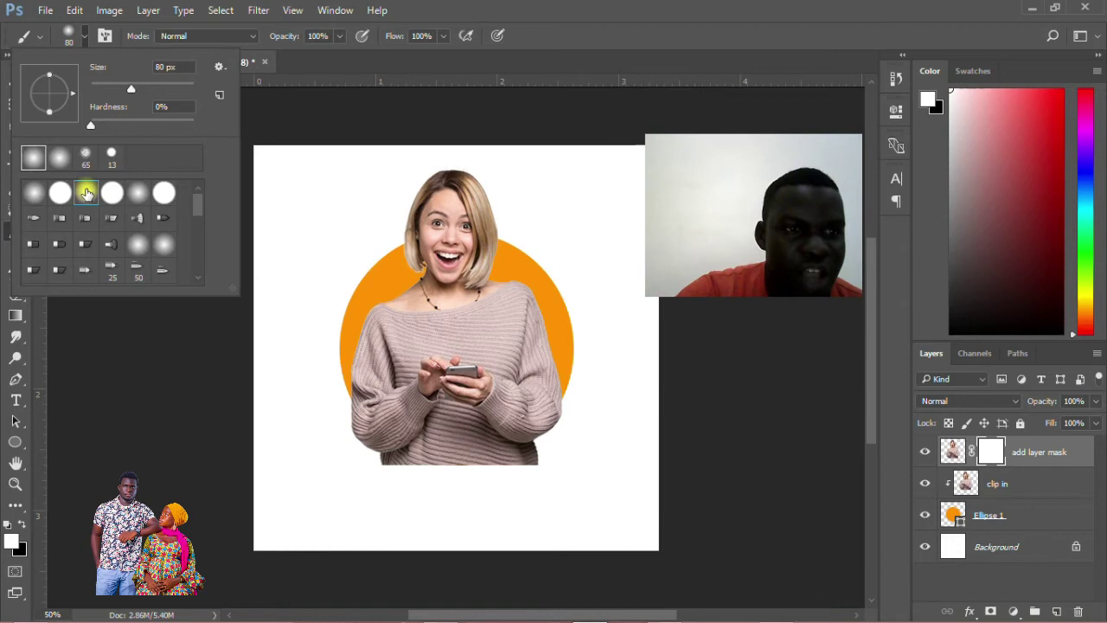
click(439, 62)
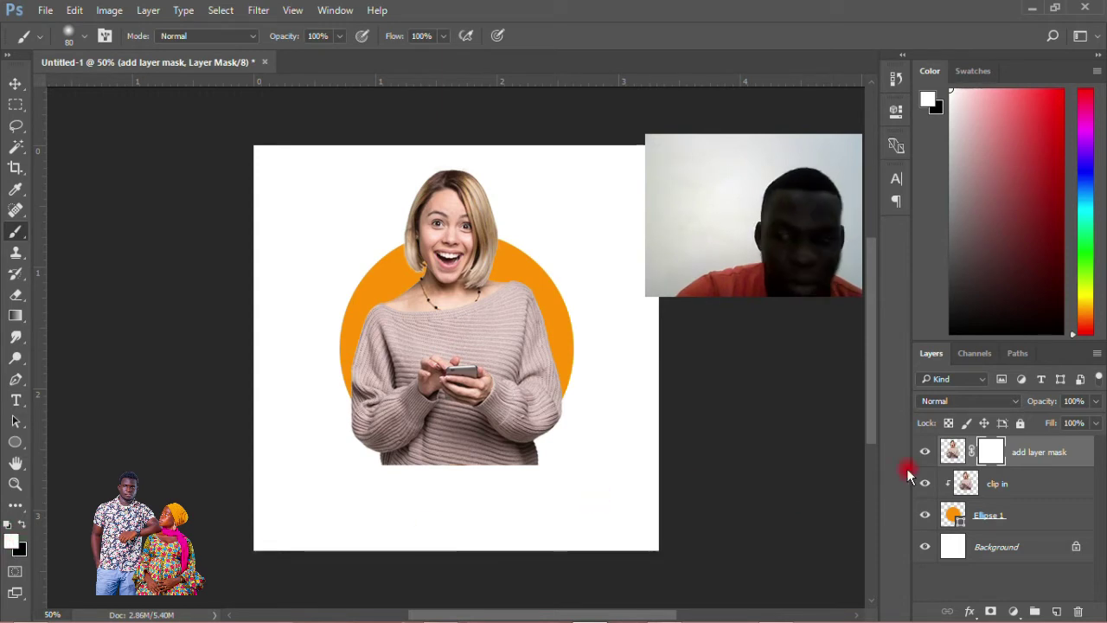
click(25, 529)
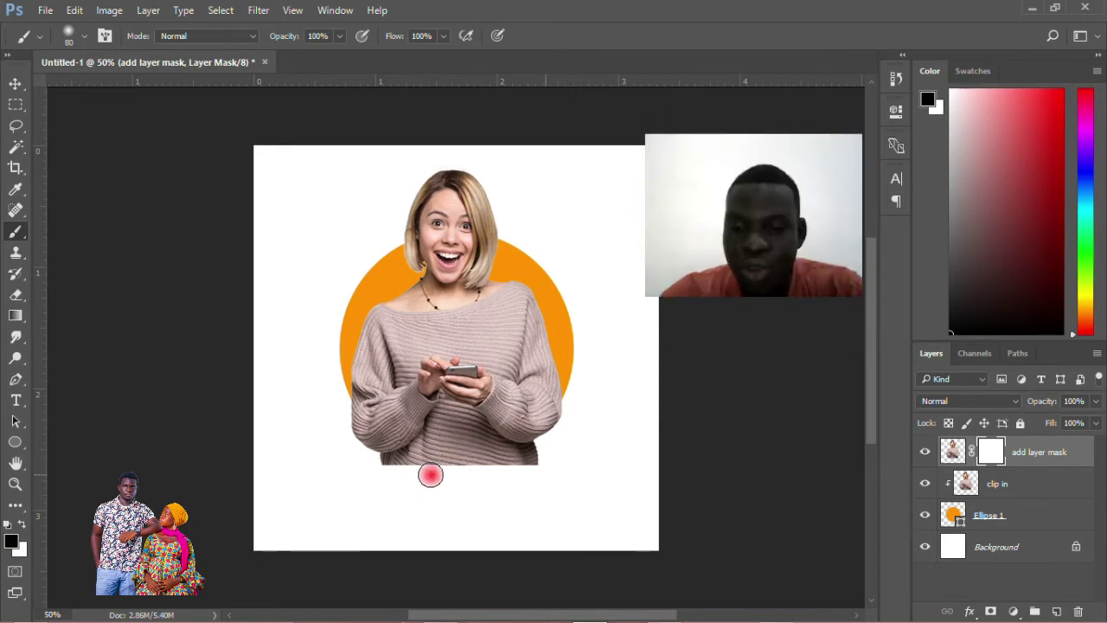
Enlarge the brush to 250 px, paint along the sweater's bottom edge, then undo it.
key(bracketright)
key(bracketright)
key(bracketright)
key(bracketright)
key(bracketright)
key(bracketright)
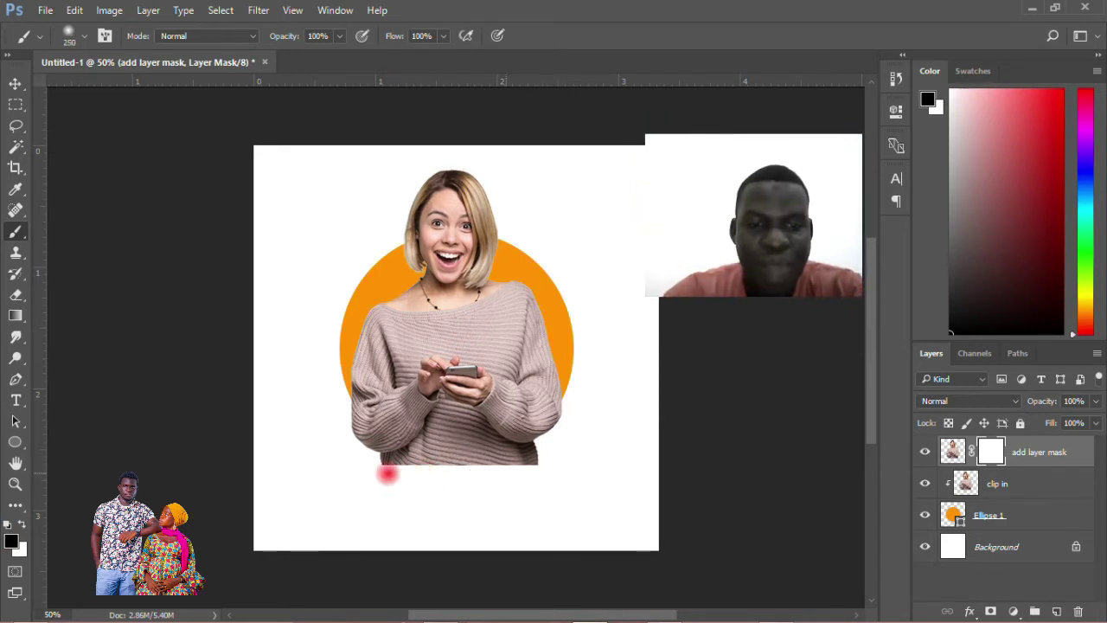
key(bracketright)
mouse_move(332, 427)
mouse_down()
mouse_move(382, 466)
mouse_move(528, 463)
mouse_up()
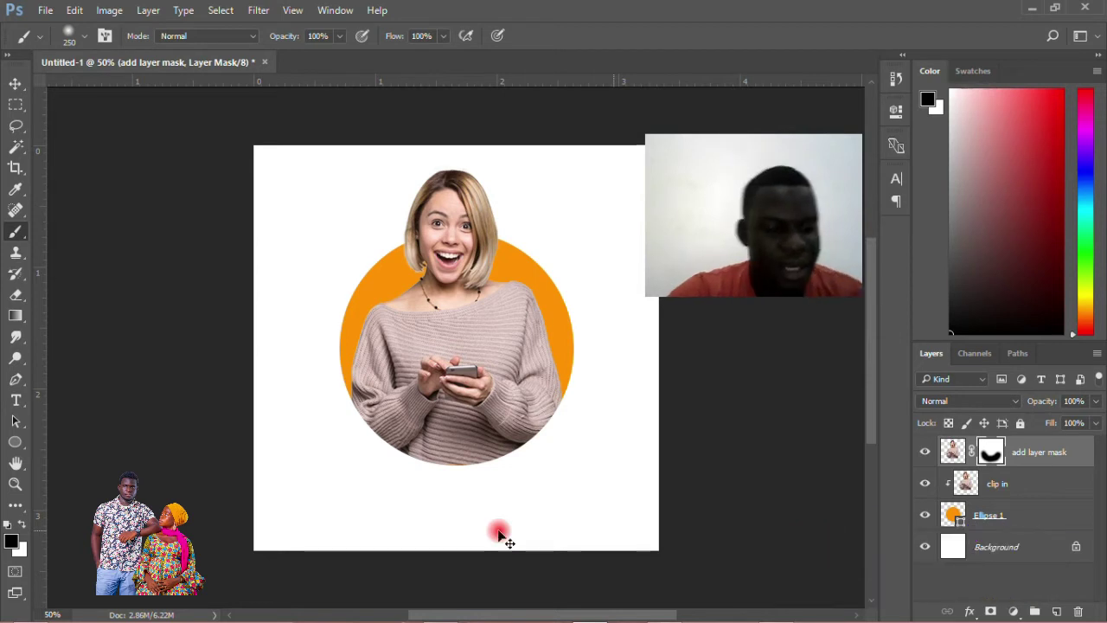
key(ctrl+z)
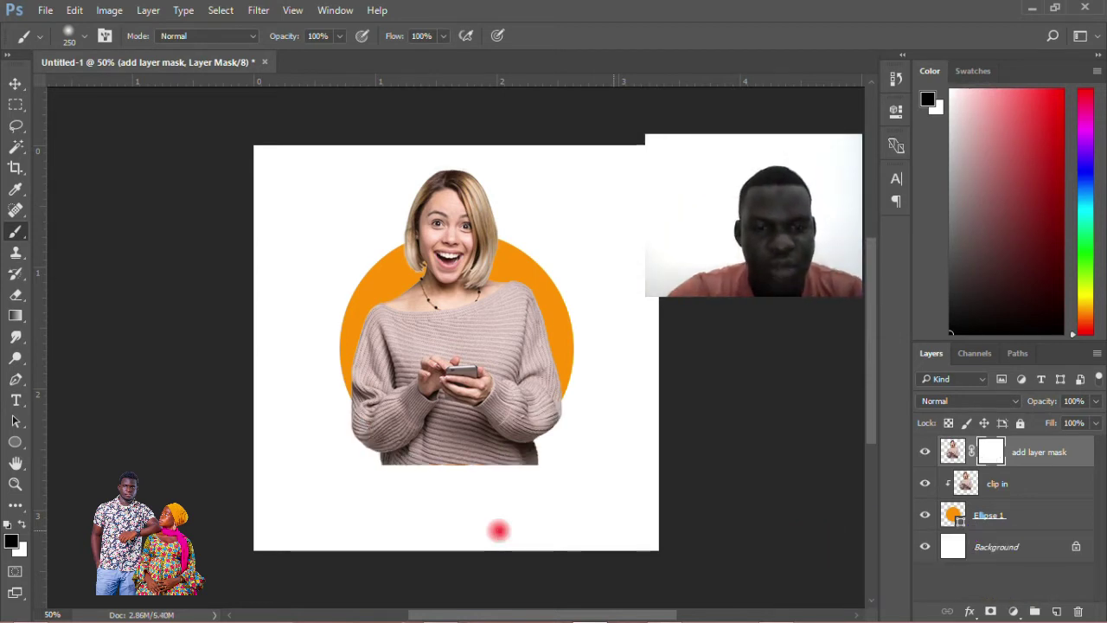
Set black as the painting colour again and mask the sweater below the circle's edge.
click(22, 525)
click(22, 538)
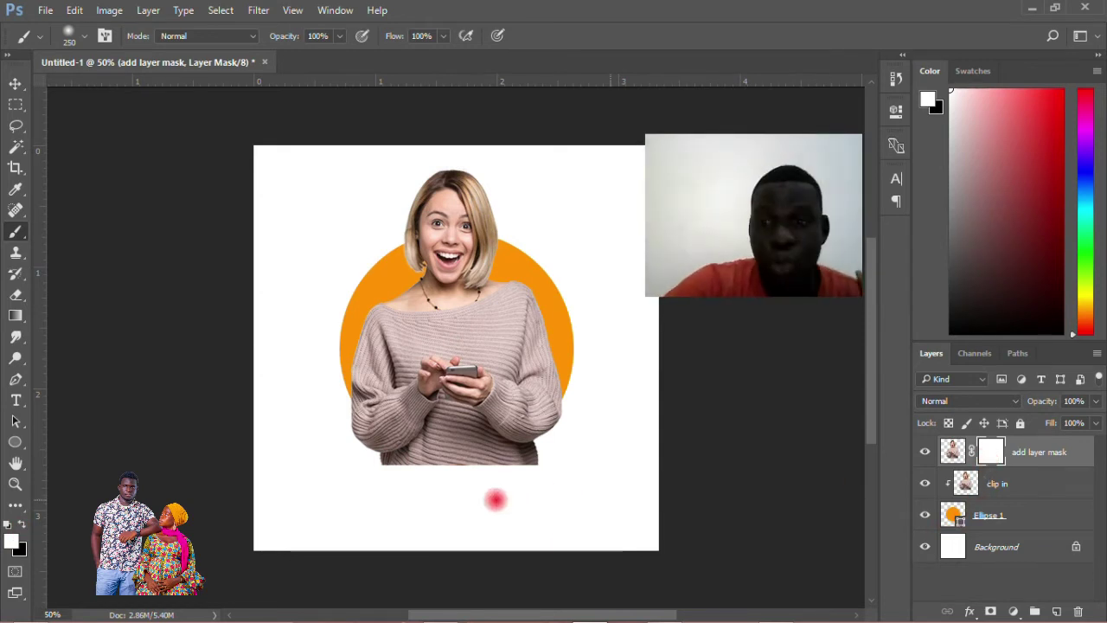
click(25, 525)
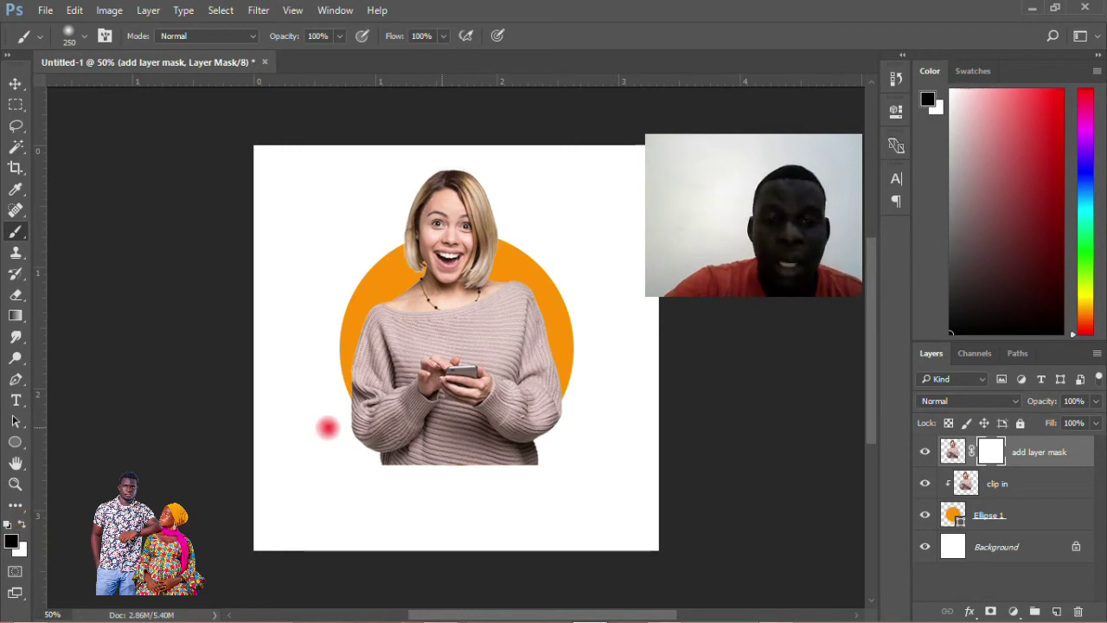
mouse_move(339, 413)
mouse_down()
mouse_move(379, 455)
mouse_move(481, 468)
mouse_move(570, 430)
mouse_move(583, 360)
mouse_move(542, 452)
mouse_move(427, 480)
mouse_move(368, 446)
mouse_move(338, 394)
mouse_up()
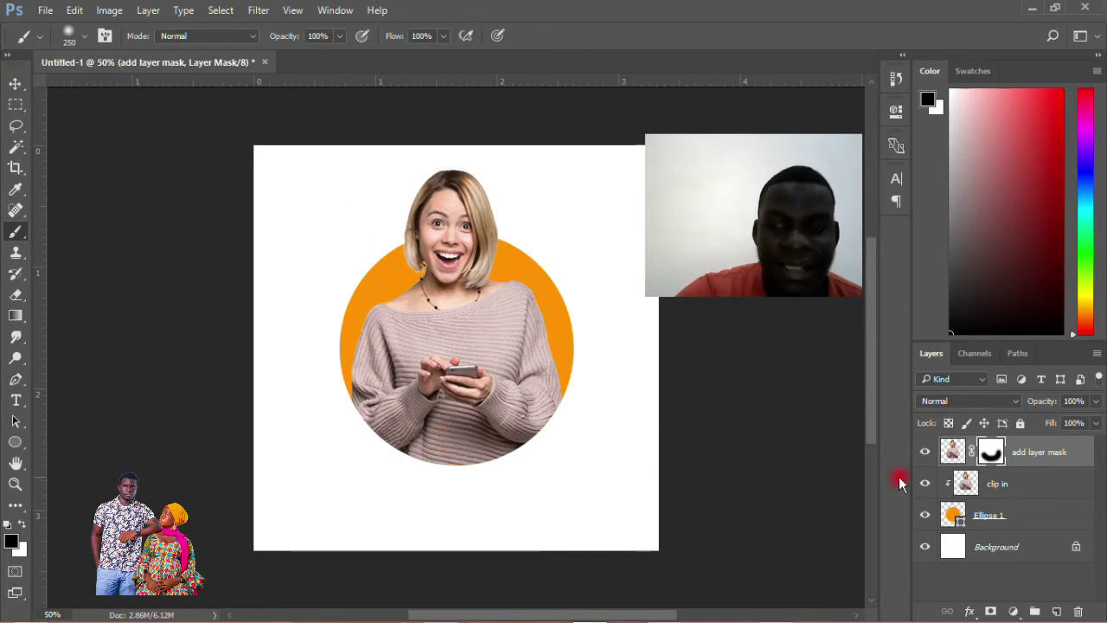
Delete the layer mask from 'add layer mask' and deselect the layer.
right_click(990, 454)
click(964, 485)
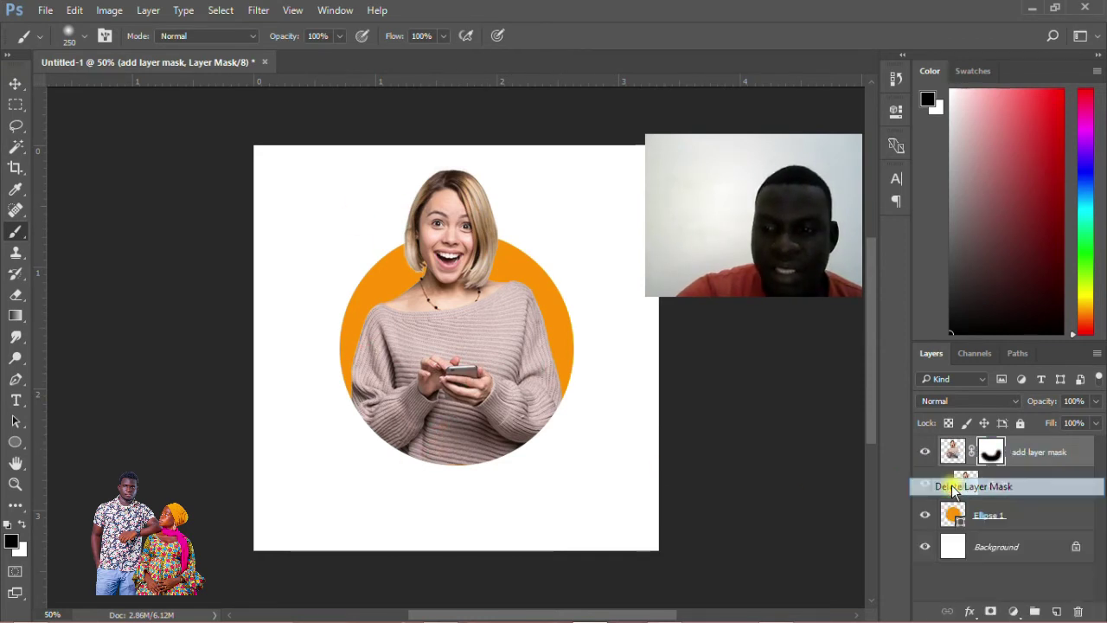
click(15, 85)
click(181, 300)
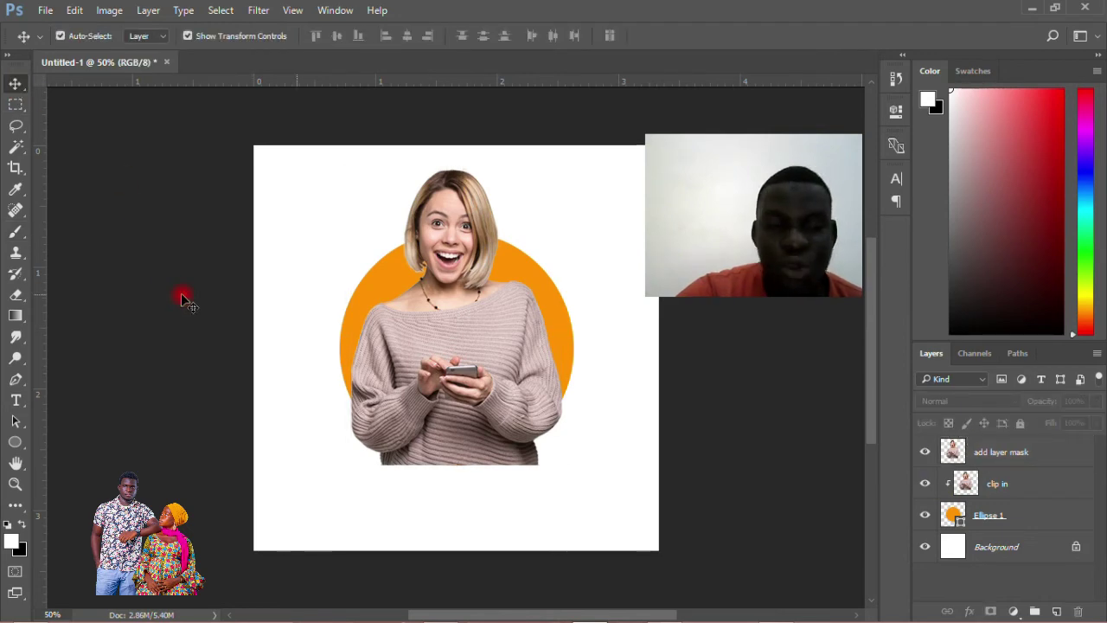
Release and re-create the clipping mask on 'clip in', then show 'add layer mask' again.
click(1012, 486)
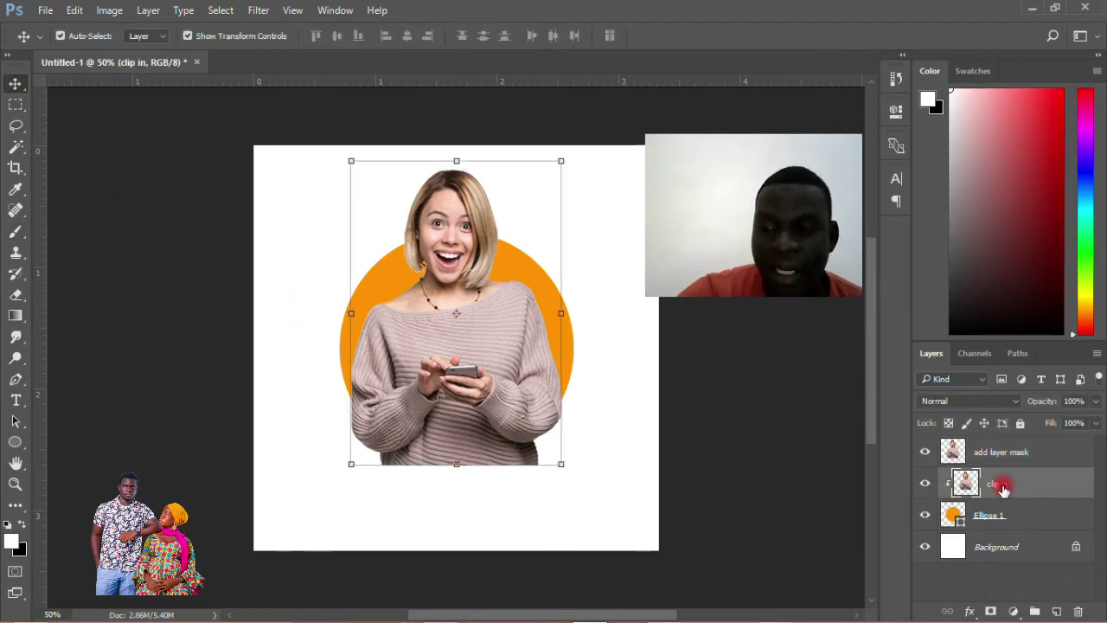
right_click(1010, 484)
click(865, 403)
click(980, 484)
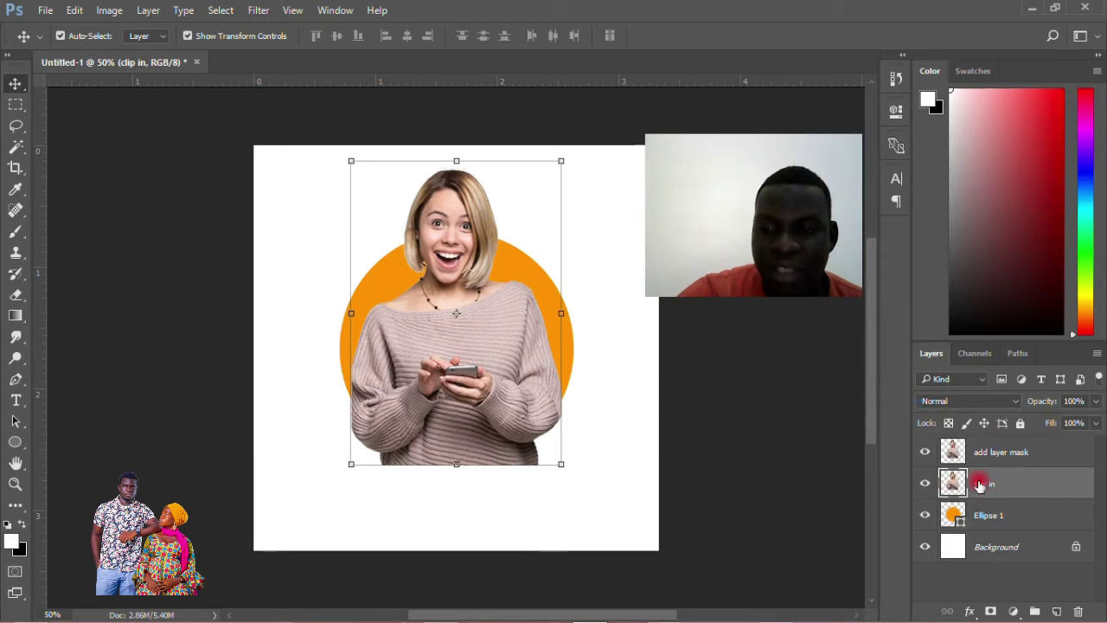
right_click(1010, 484)
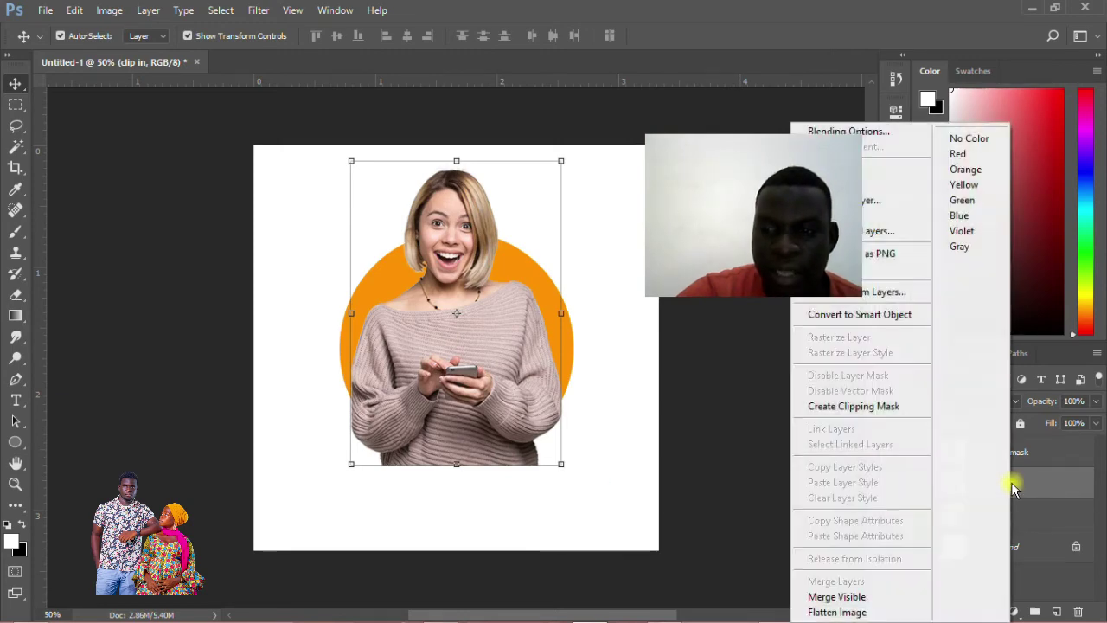
click(879, 410)
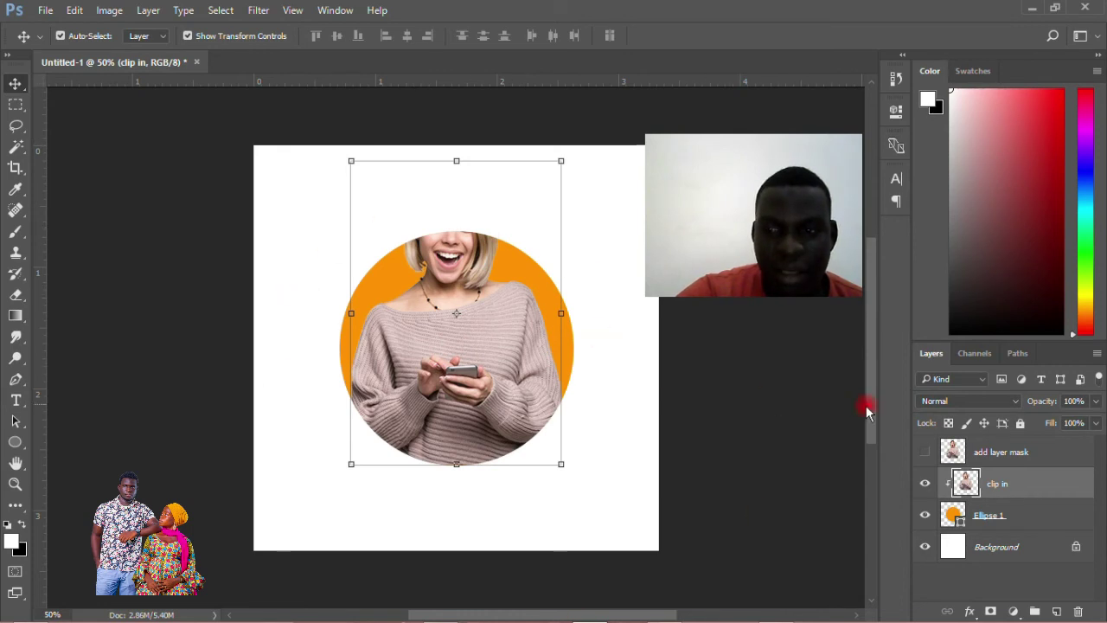
click(925, 453)
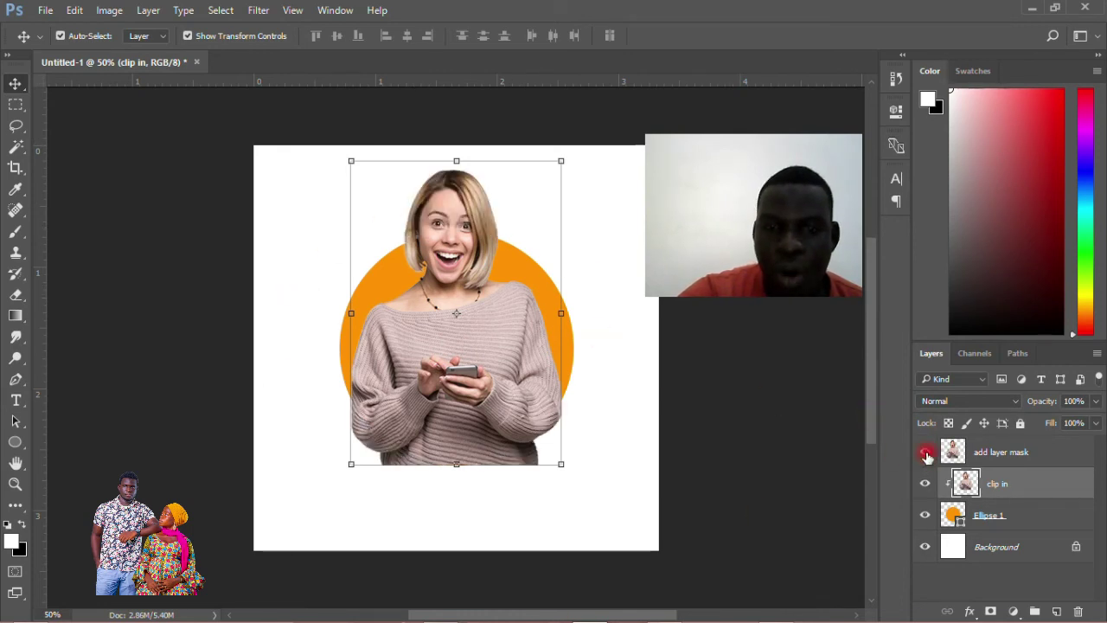
click(999, 452)
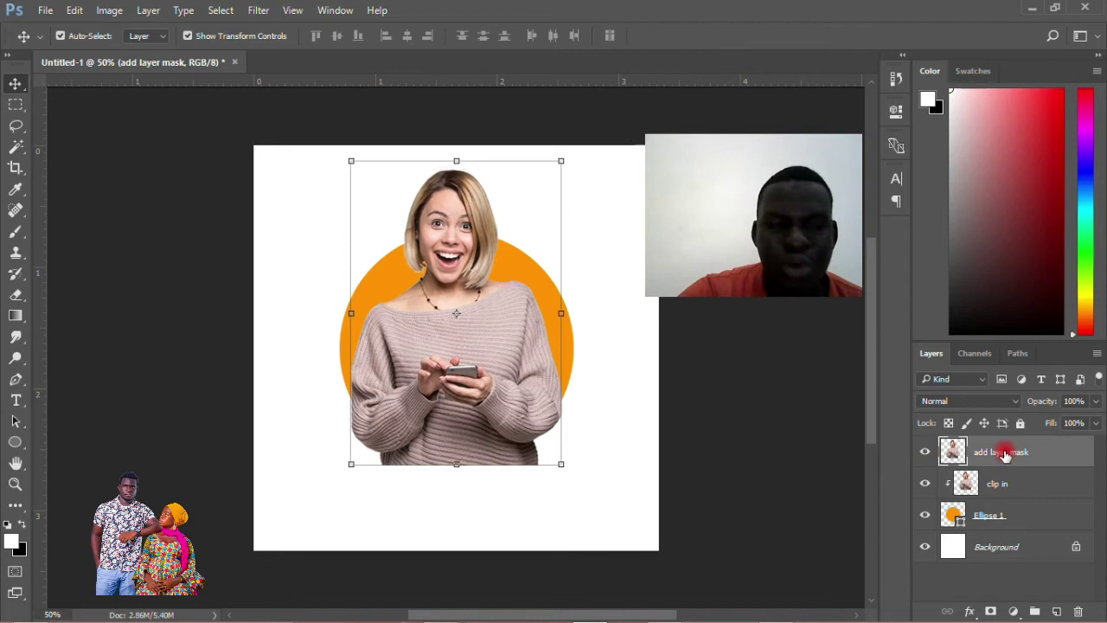
Draw a rectangular selection around the circle's bottom, then deselect it.
drag(16, 105, 41, 107)
click(111, 105)
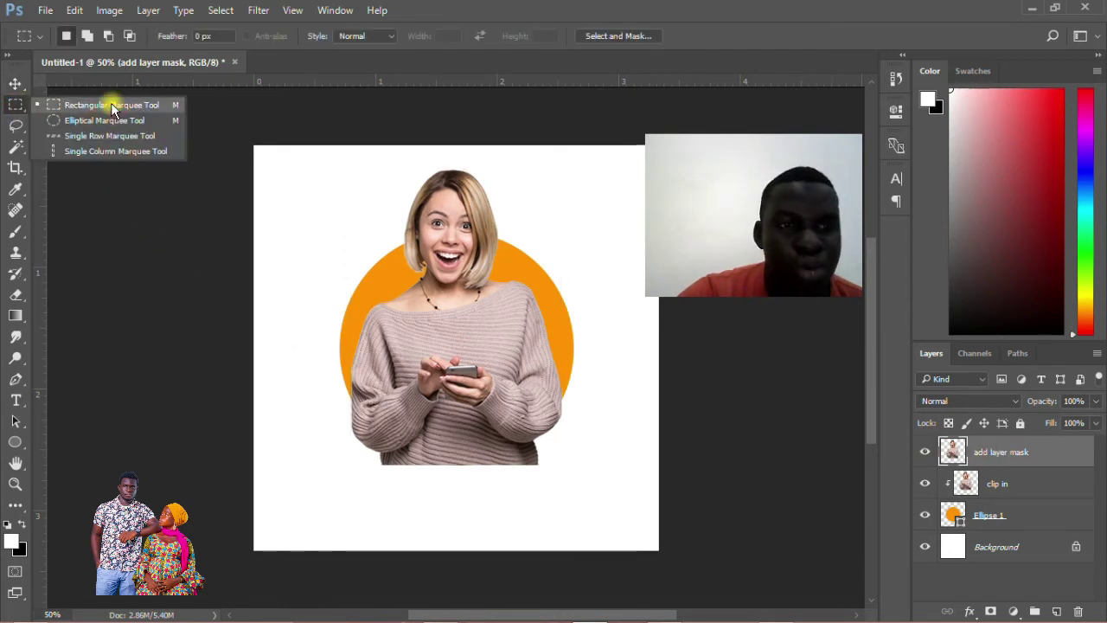
drag(338, 394, 588, 511)
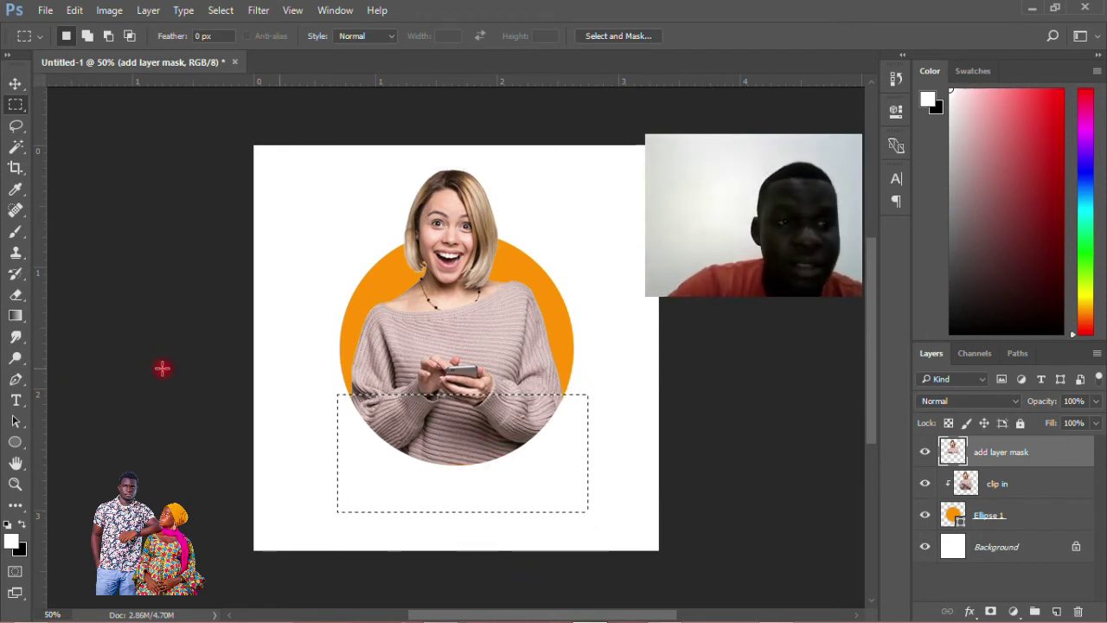
click(229, 10)
click(235, 44)
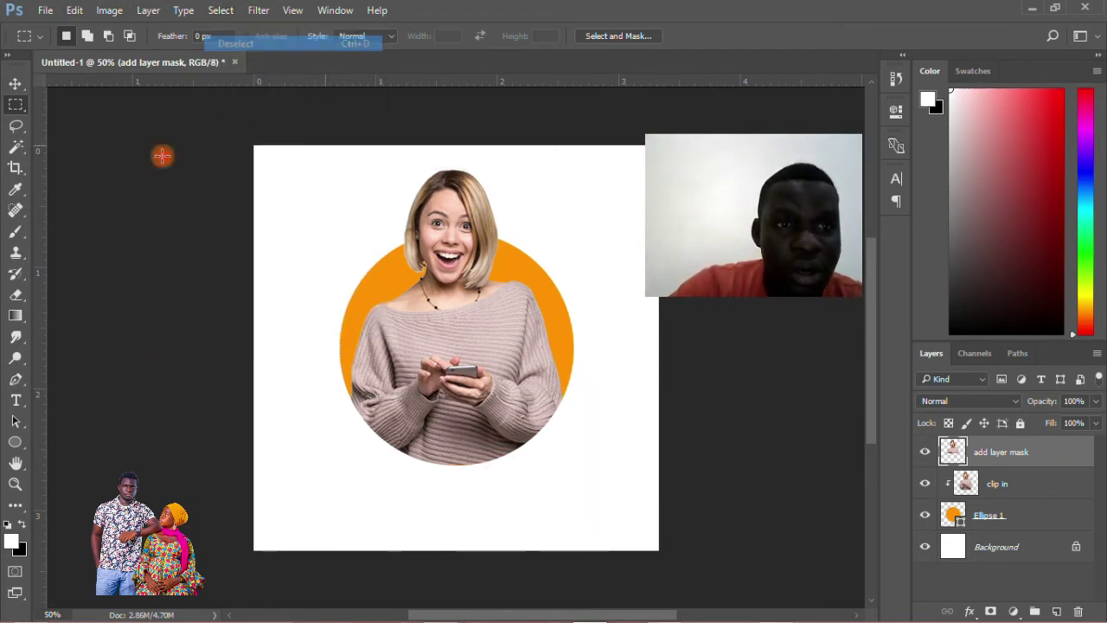
Select the 'clip in' layer and bring up its layer options.
click(17, 84)
click(268, 298)
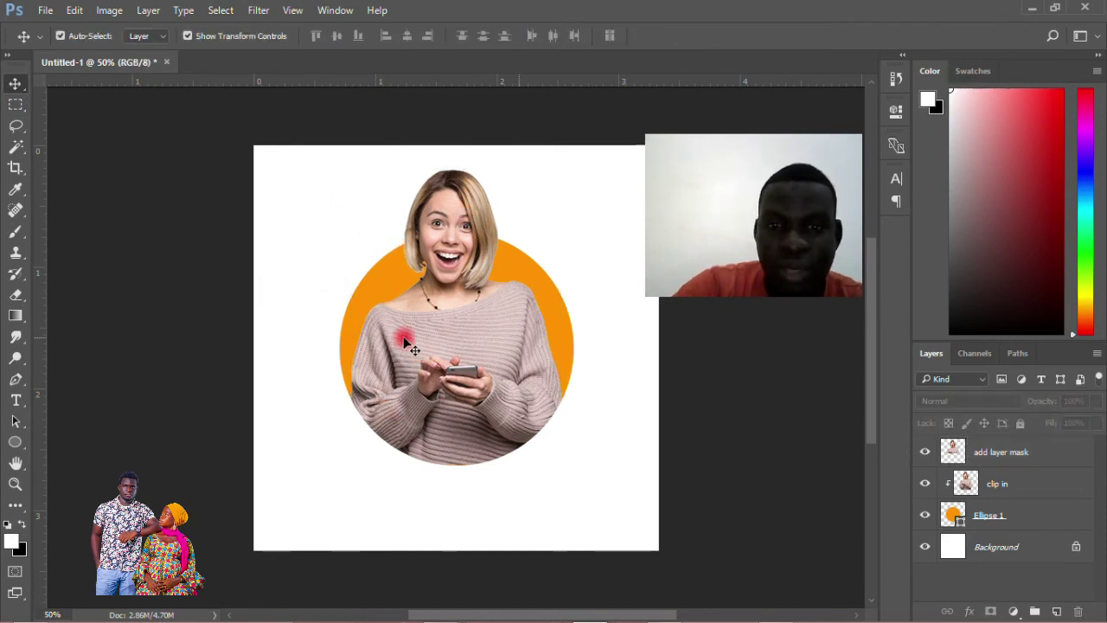
click(963, 486)
right_click(1006, 486)
Release the circle clip and hide the photo, add layer mask and orange circle layers.
click(904, 407)
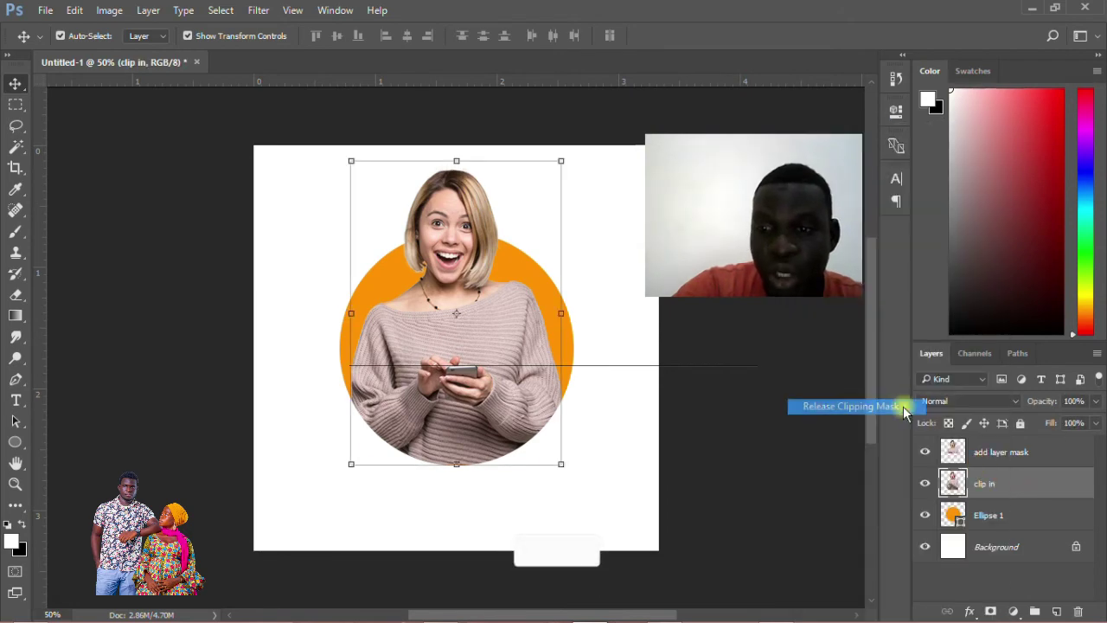
click(925, 483)
click(924, 452)
click(924, 517)
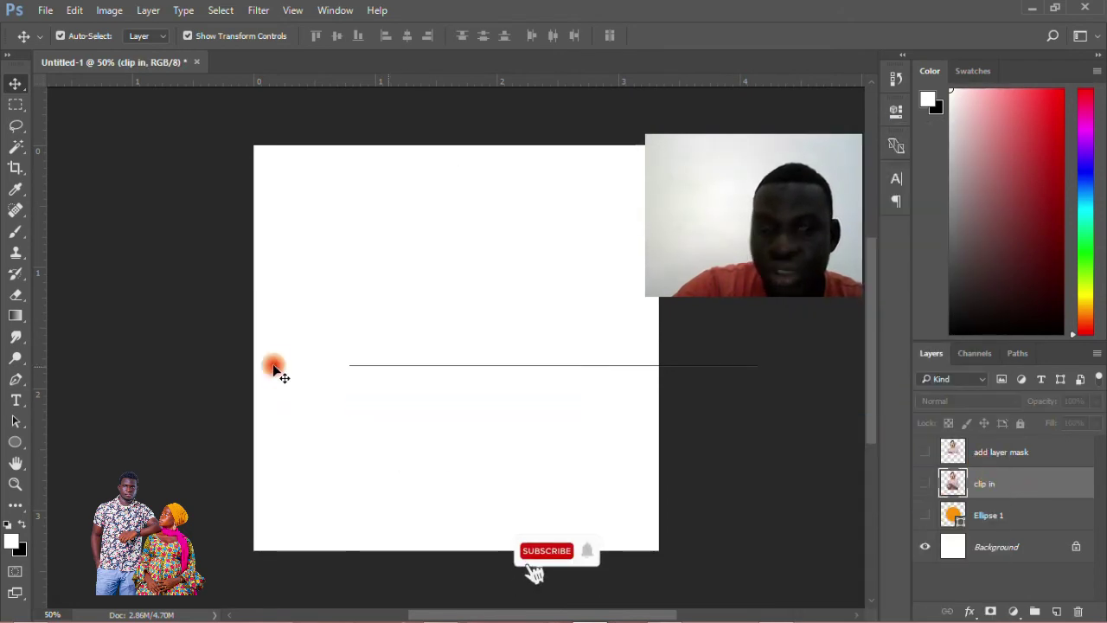
Draw a tall rectangle in the lower middle of the canvas with the Rectangle Tool.
drag(15, 442, 57, 442)
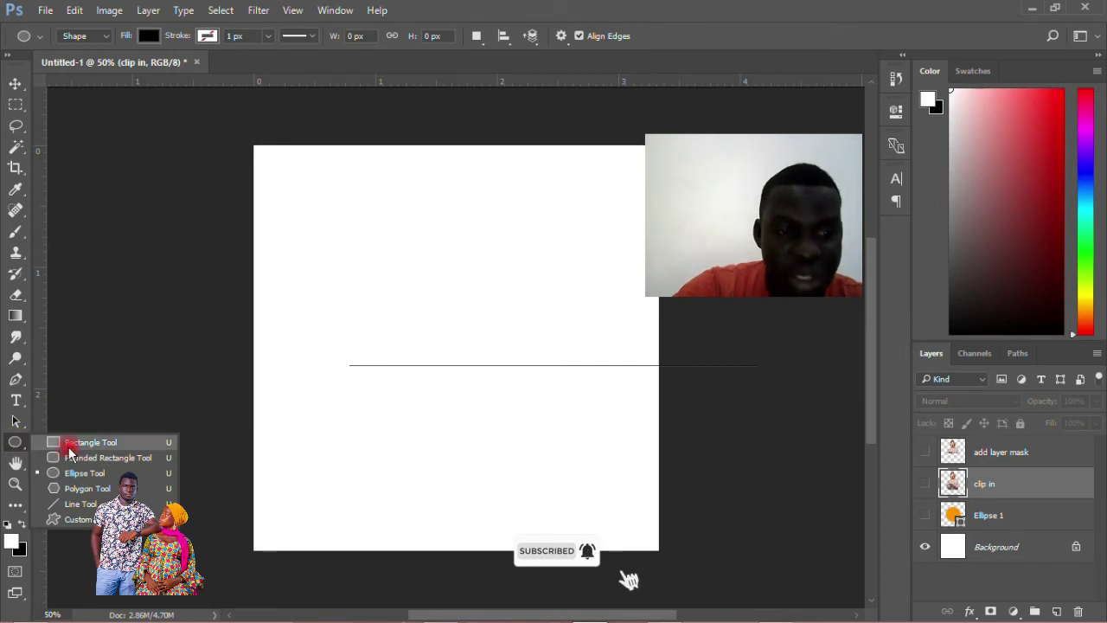
click(78, 443)
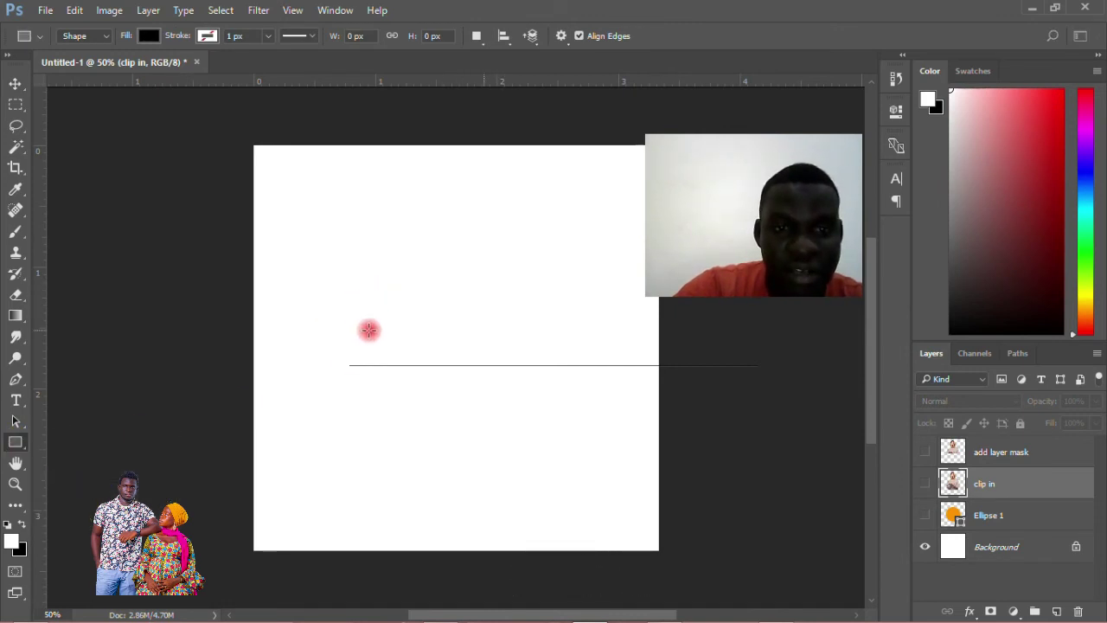
drag(357, 289, 546, 538)
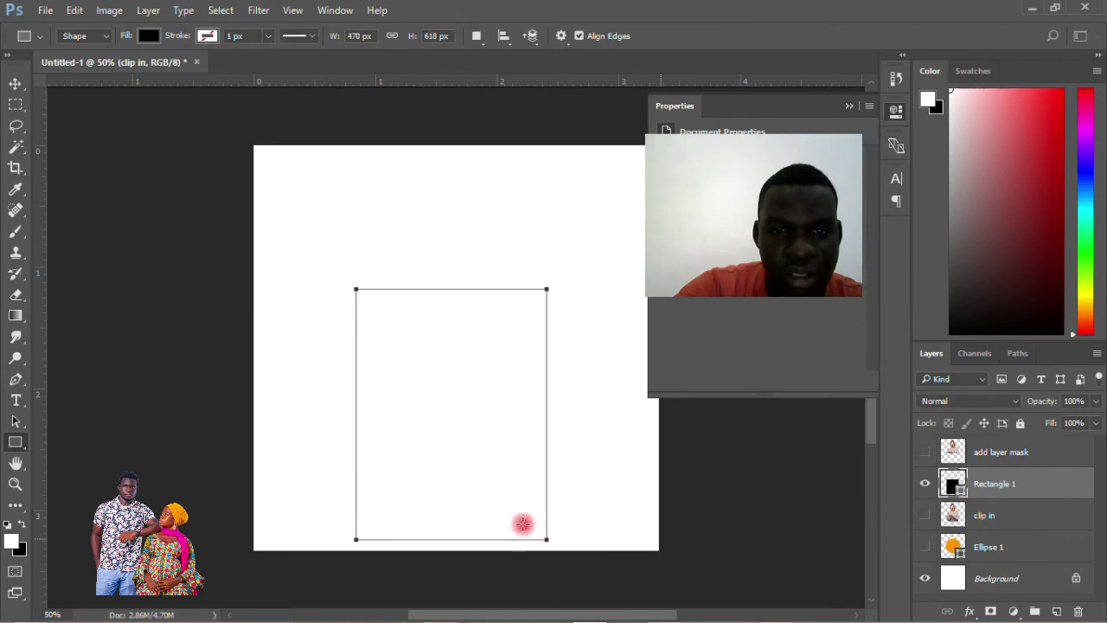
Fill the 470 × 618 px rectangle with yellow ffba00 and move it up and left.
double_click(954, 487)
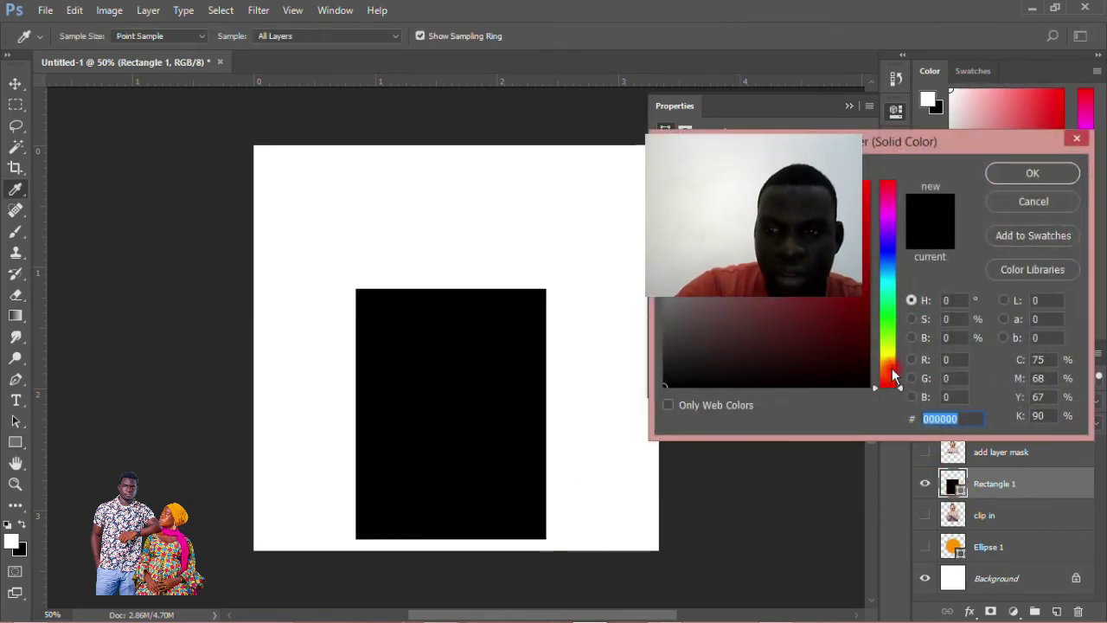
click(889, 364)
click(858, 190)
click(1030, 173)
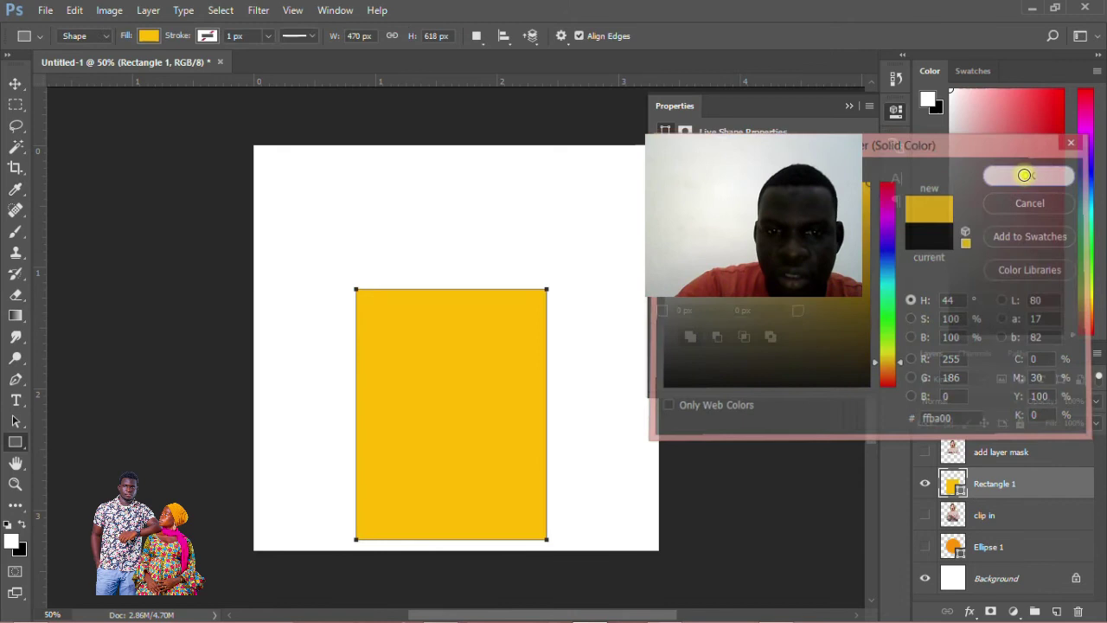
click(17, 83)
drag(462, 403, 454, 366)
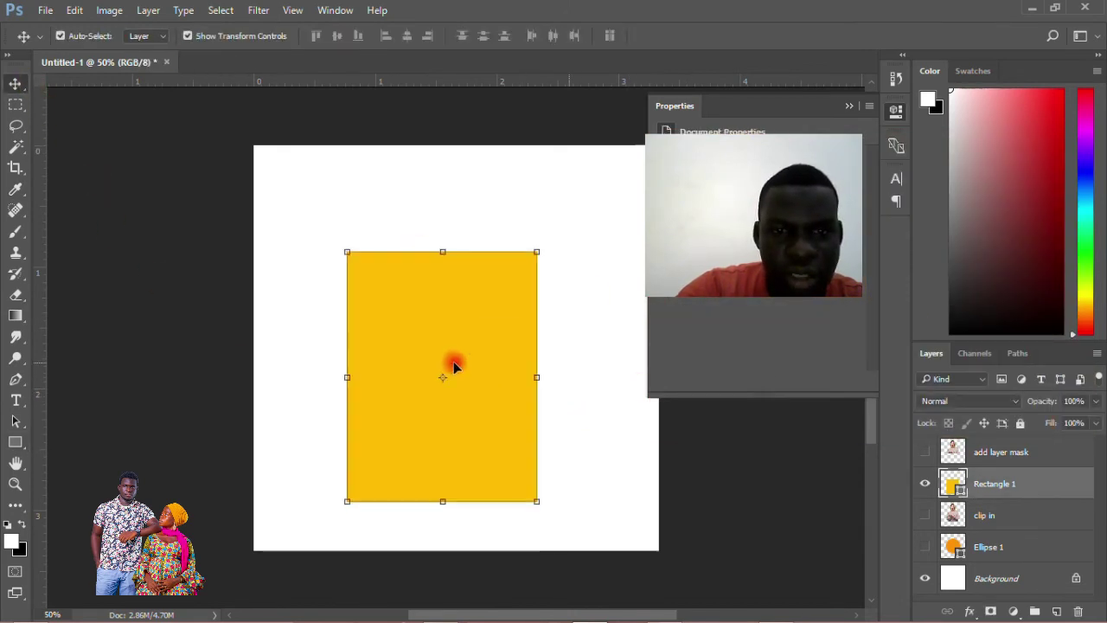
Skew the yellow rectangle's top edge right into a slanted parallelogram.
key(ctrl+t)
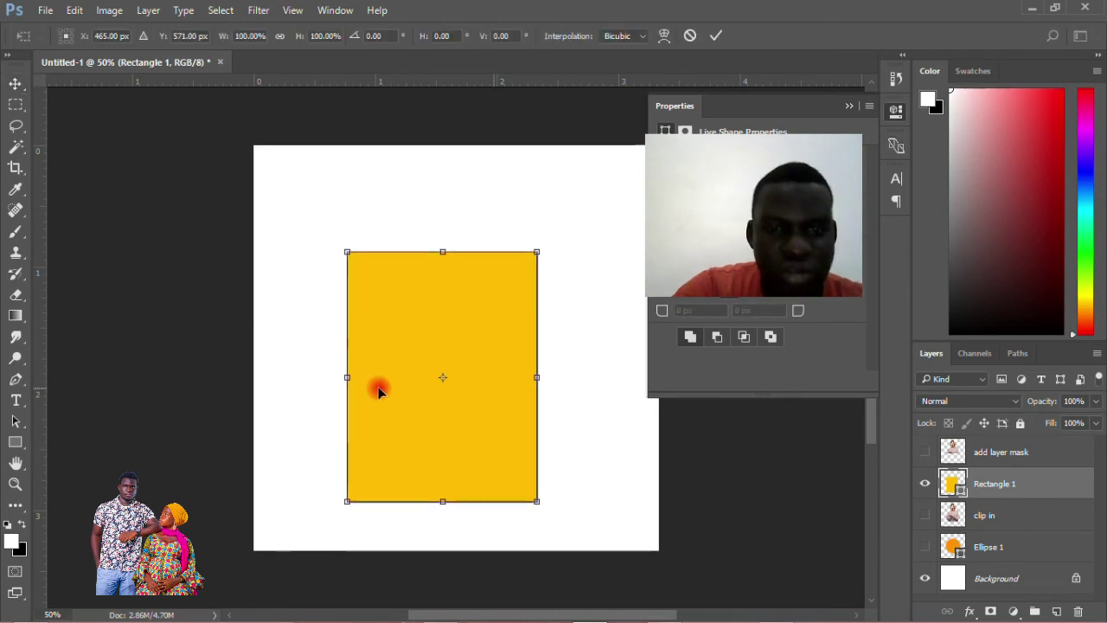
right_click(412, 317)
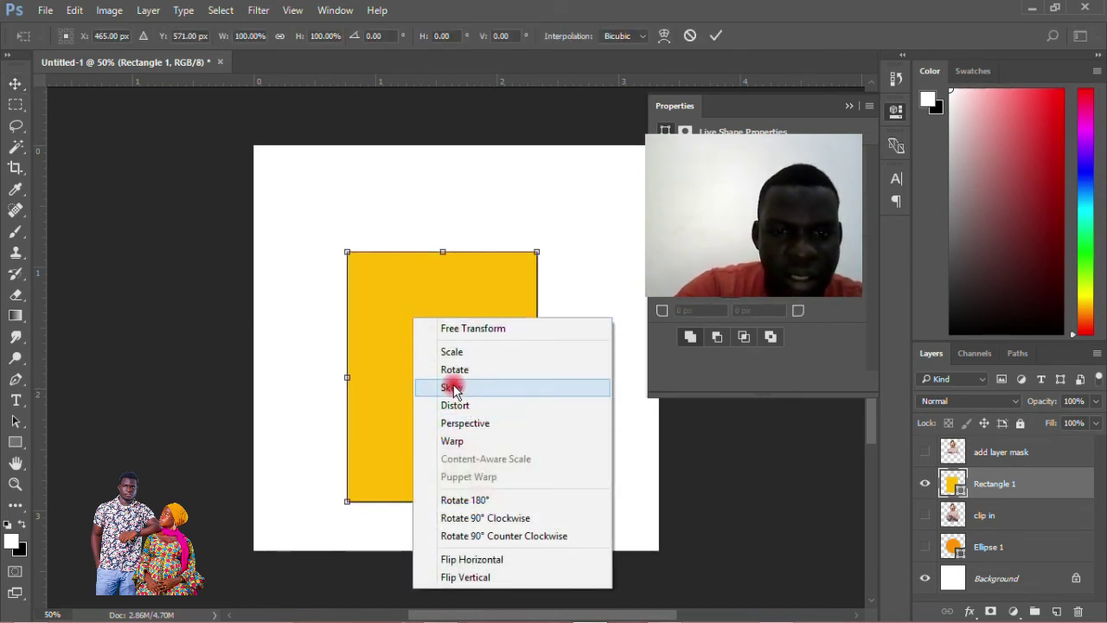
click(452, 385)
drag(538, 252, 604, 252)
drag(349, 254, 422, 251)
mouse_move(603, 252)
mouse_down()
mouse_move(632, 249)
mouse_move(620, 256)
mouse_up()
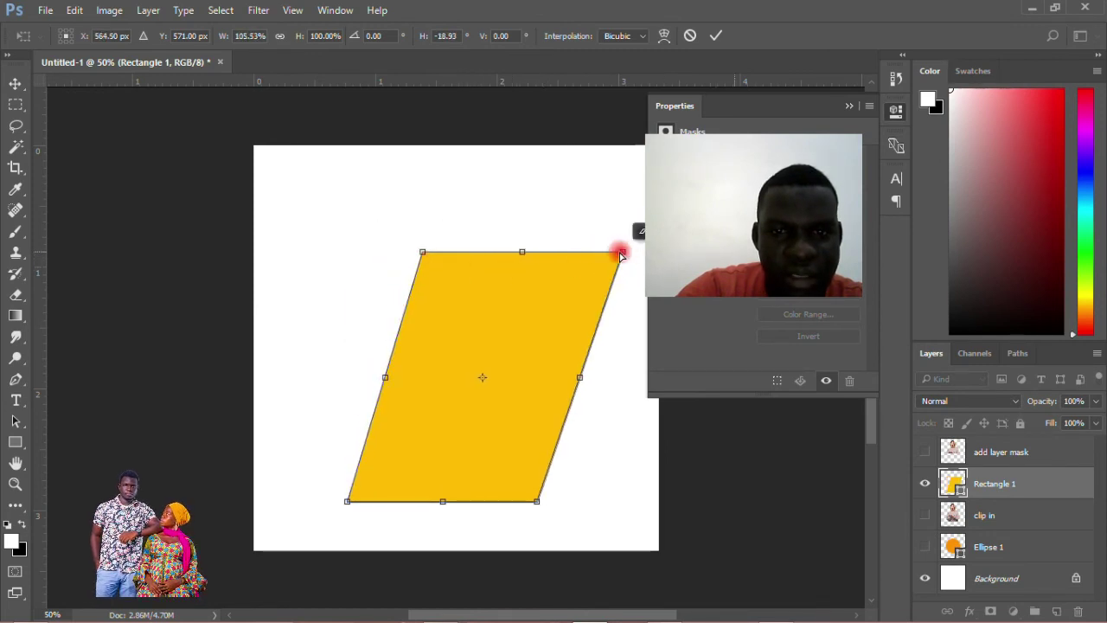
click(716, 35)
Shorten the parallelogram to 81.55% height and stack its layer beneath the woman photo.
click(438, 380)
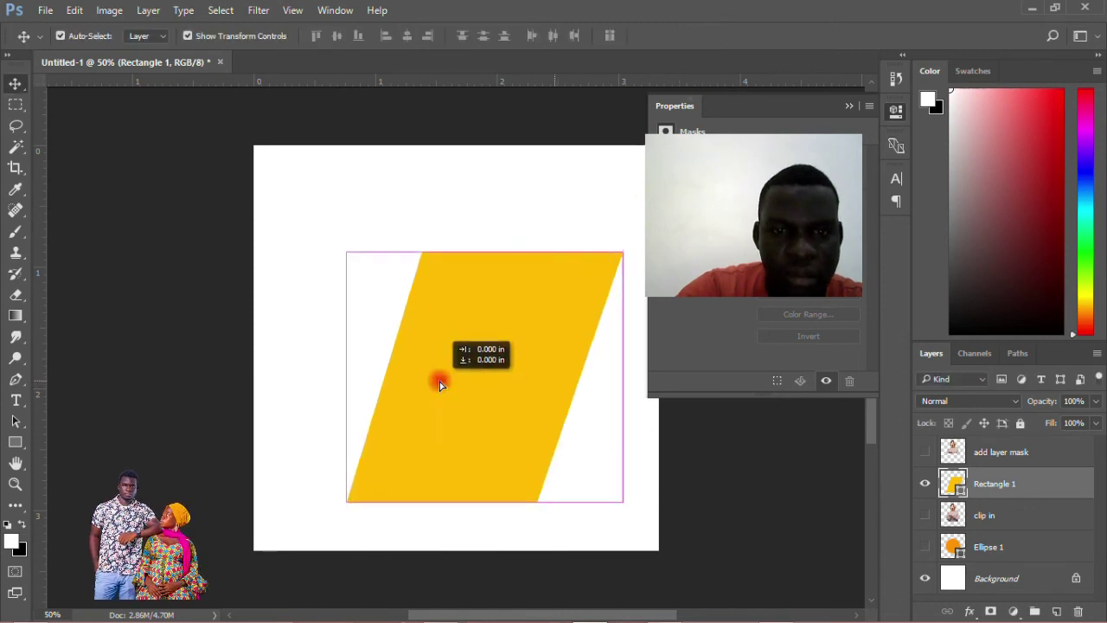
drag(496, 250, 494, 301)
drag(507, 351, 505, 339)
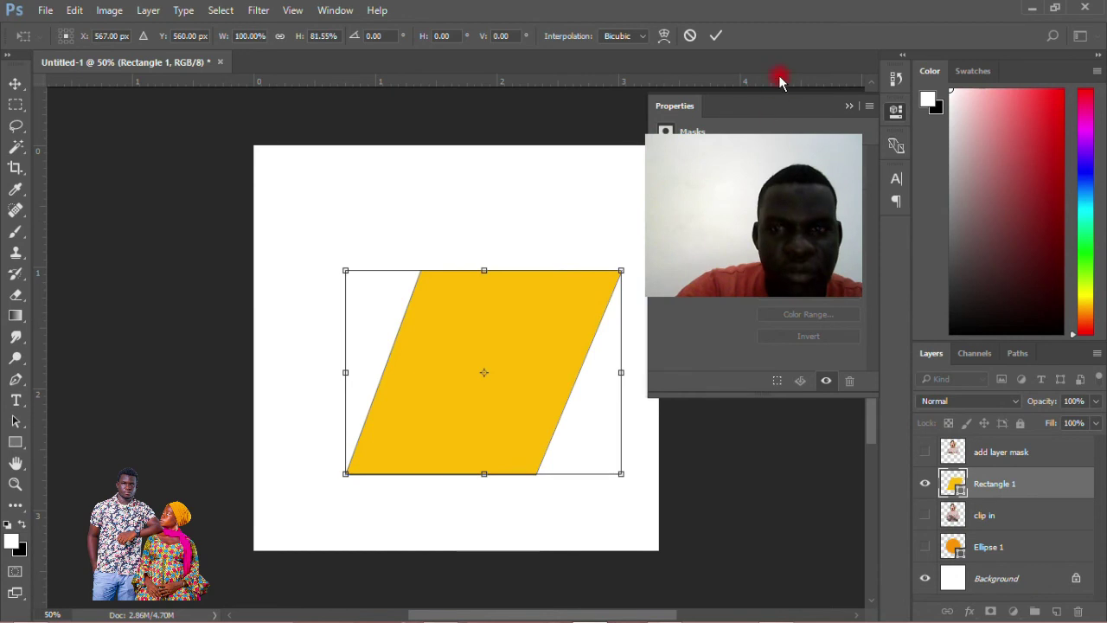
click(714, 36)
drag(955, 495, 915, 478)
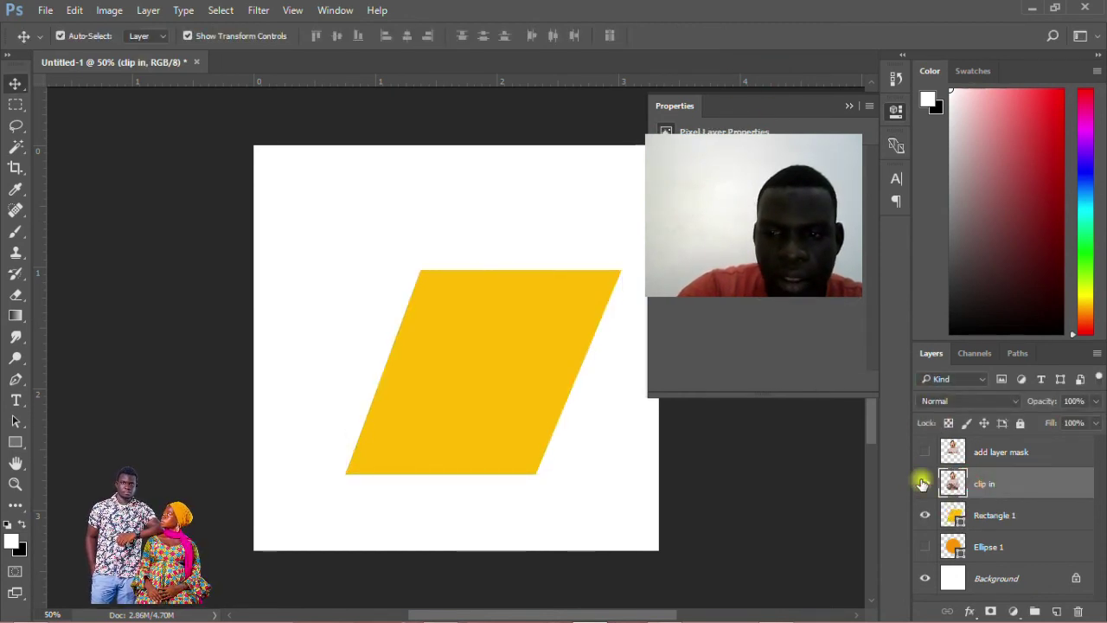
Show the clip in layer, nudge the woman into place, and delete the unused add layer mask layer.
click(924, 487)
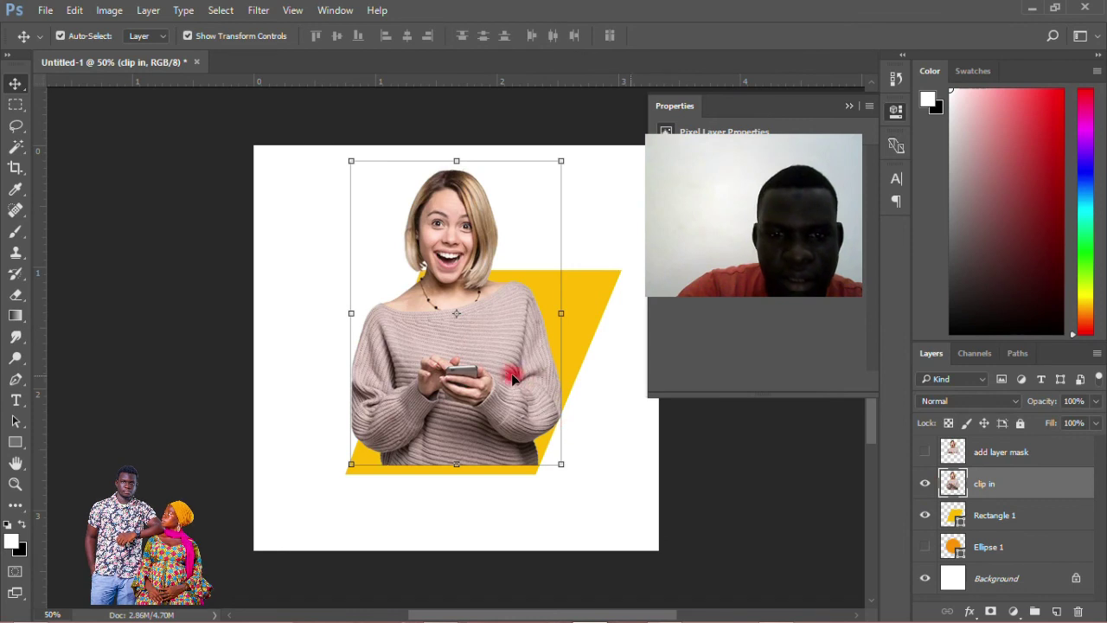
drag(508, 375, 509, 397)
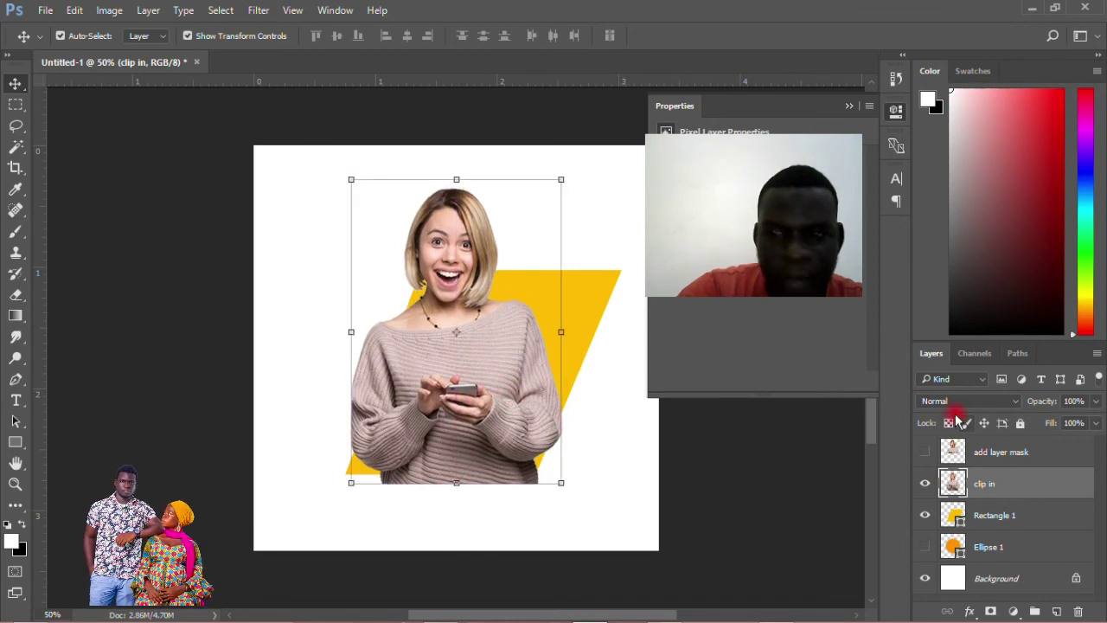
click(999, 459)
key(Delete)
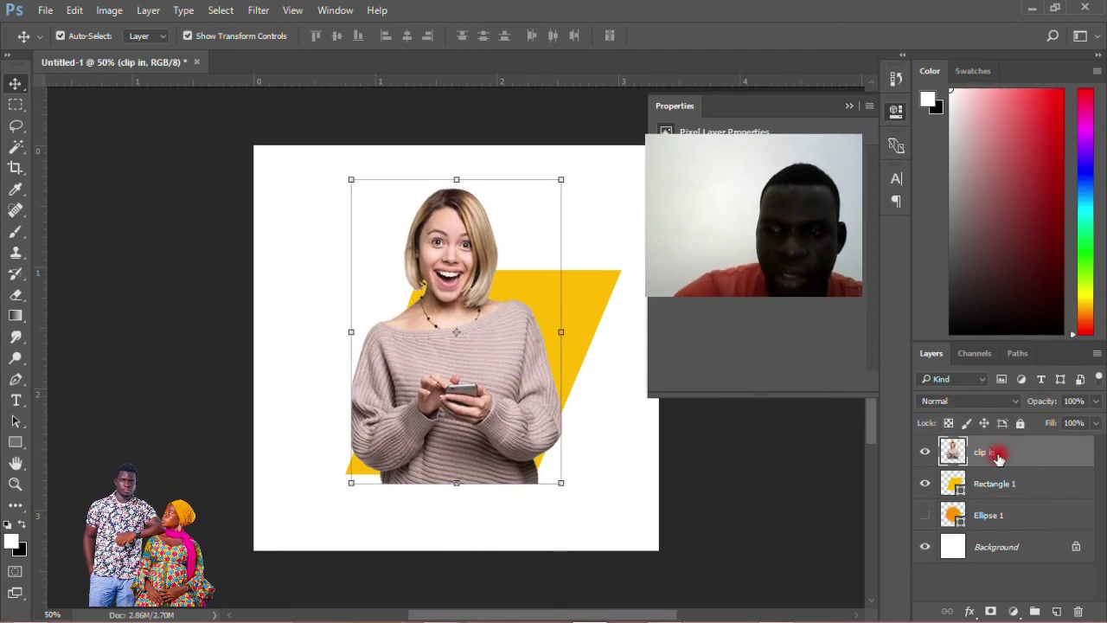
drag(487, 371, 509, 378)
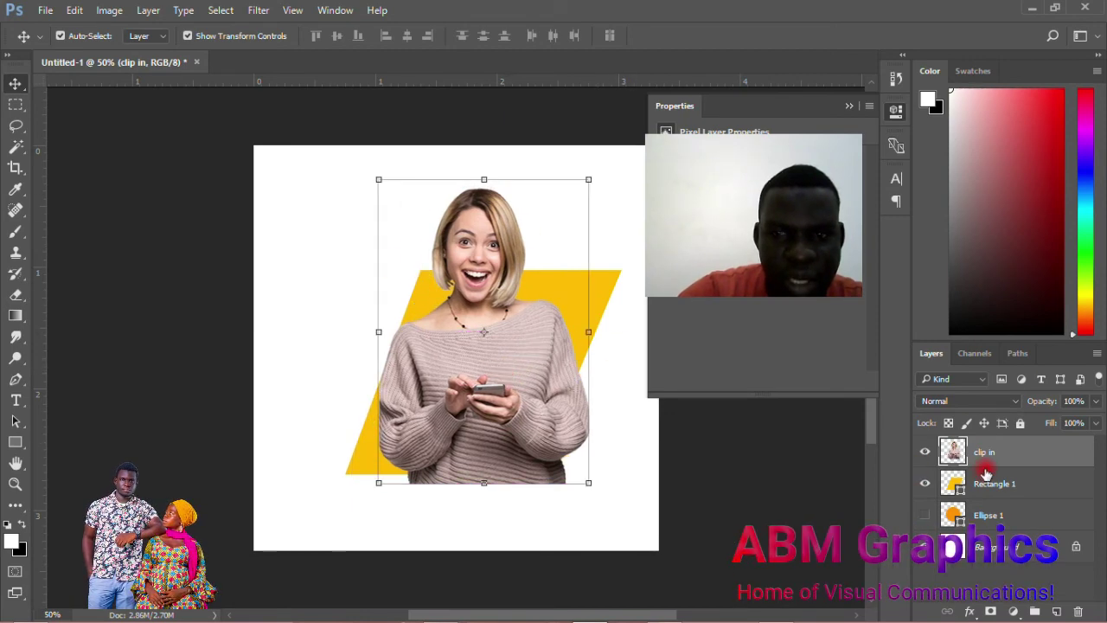
Clip the woman to the parallelogram, duplicate her as clip in copy, and release its clipping mask.
right_click(1010, 453)
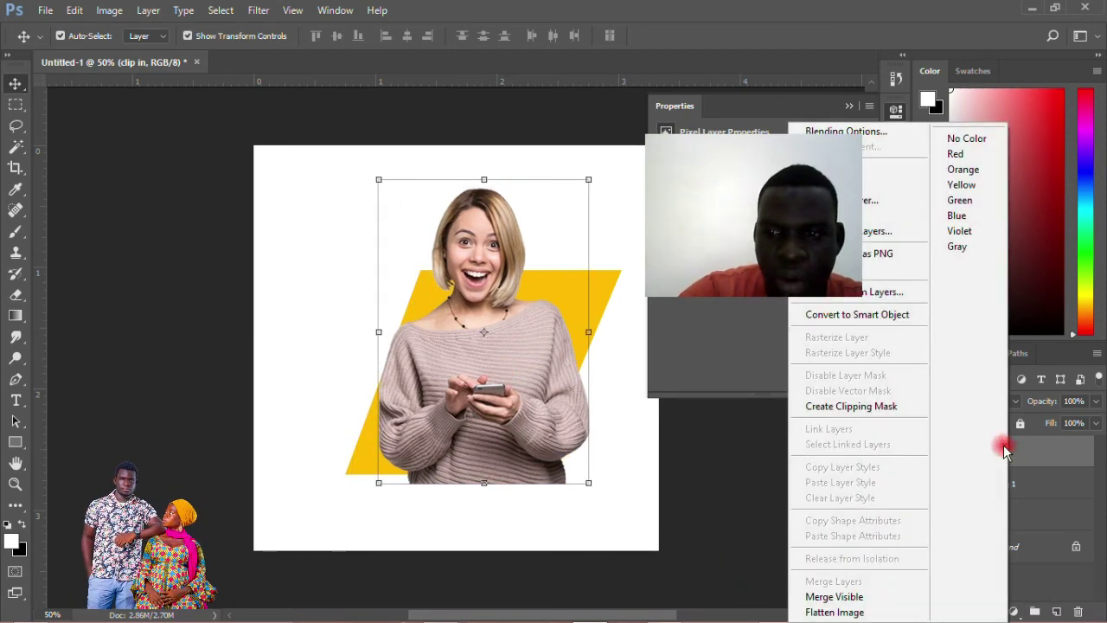
click(825, 407)
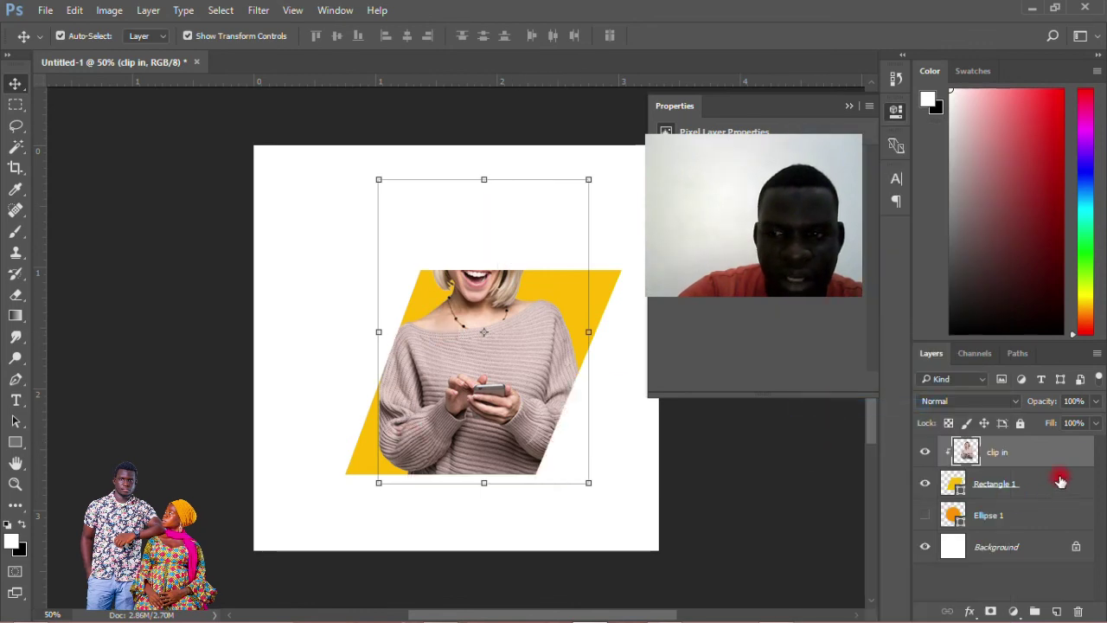
right_click(1017, 456)
click(849, 198)
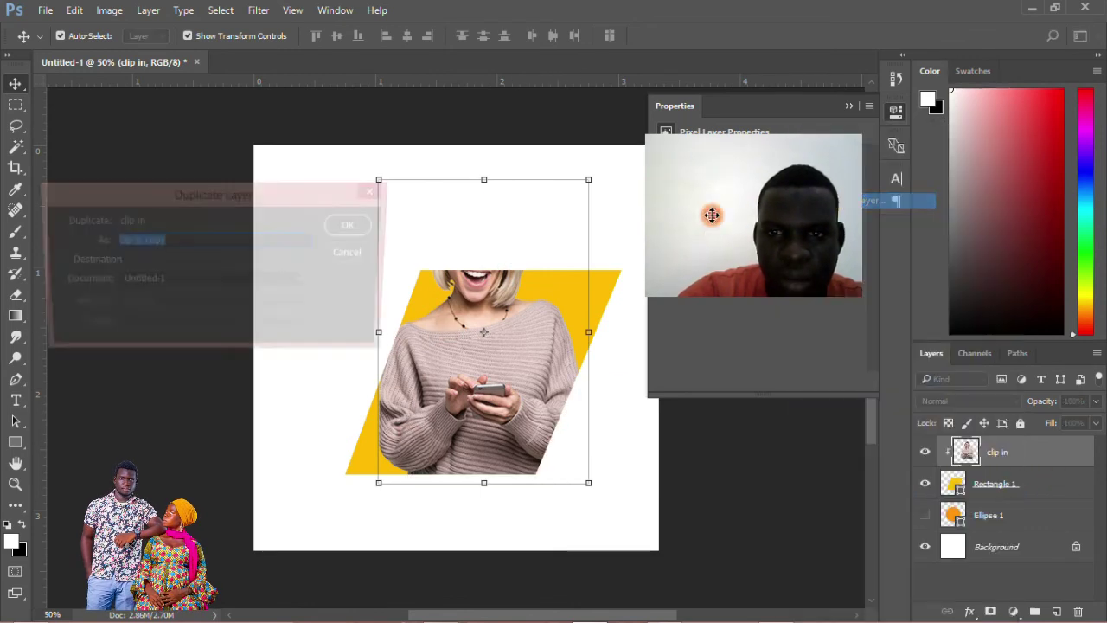
click(355, 226)
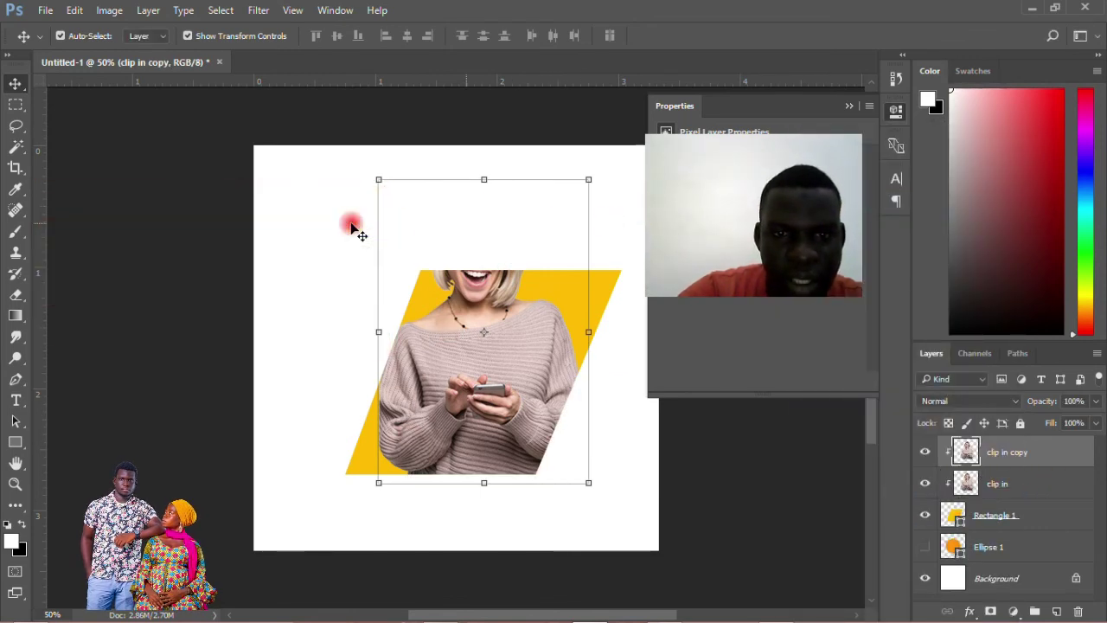
right_click(1010, 459)
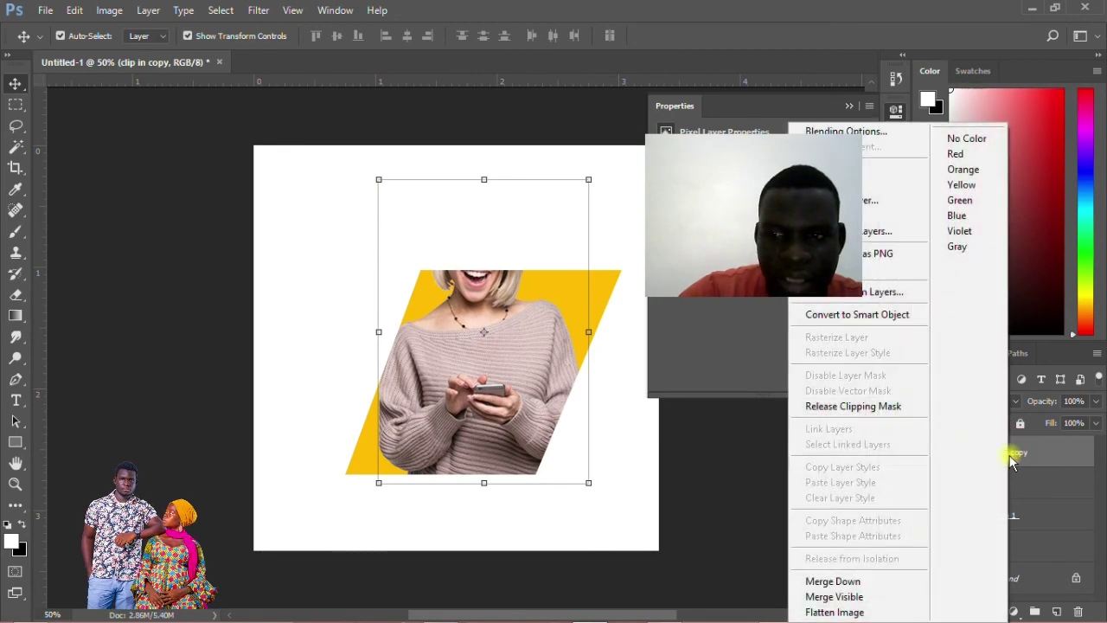
click(856, 408)
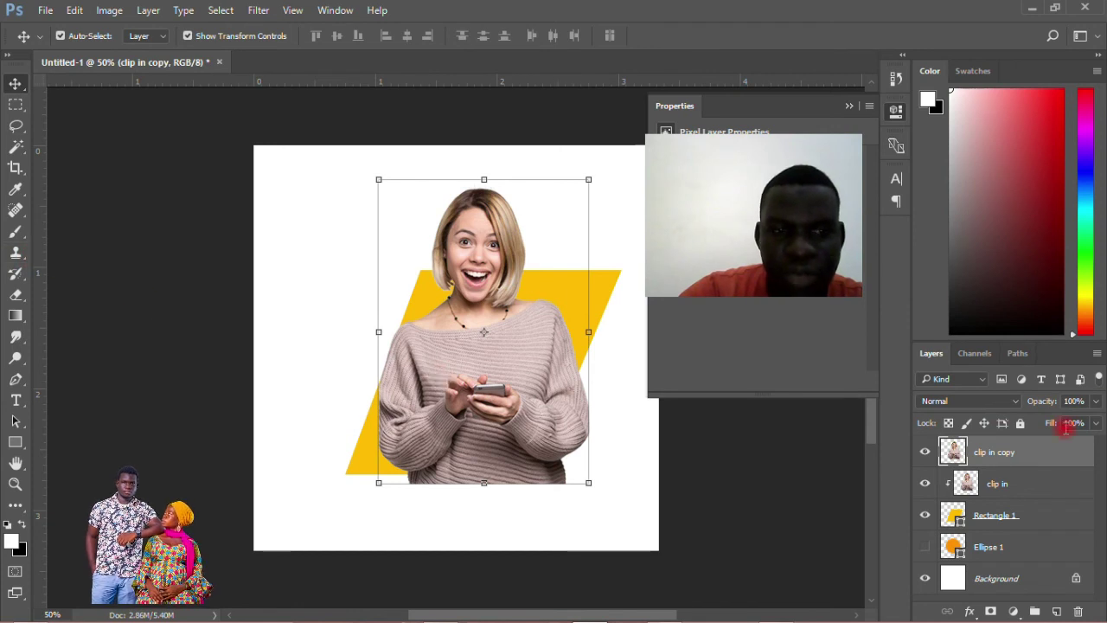
Add a layer mask to clip in copy and paint out the woman's lower body in black.
click(991, 611)
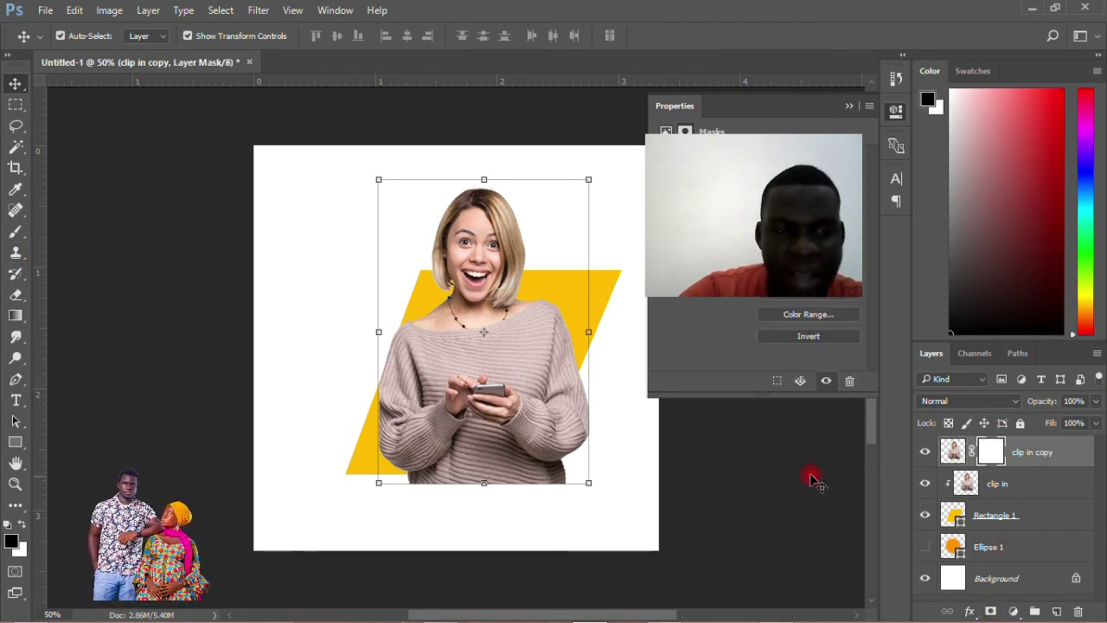
click(18, 232)
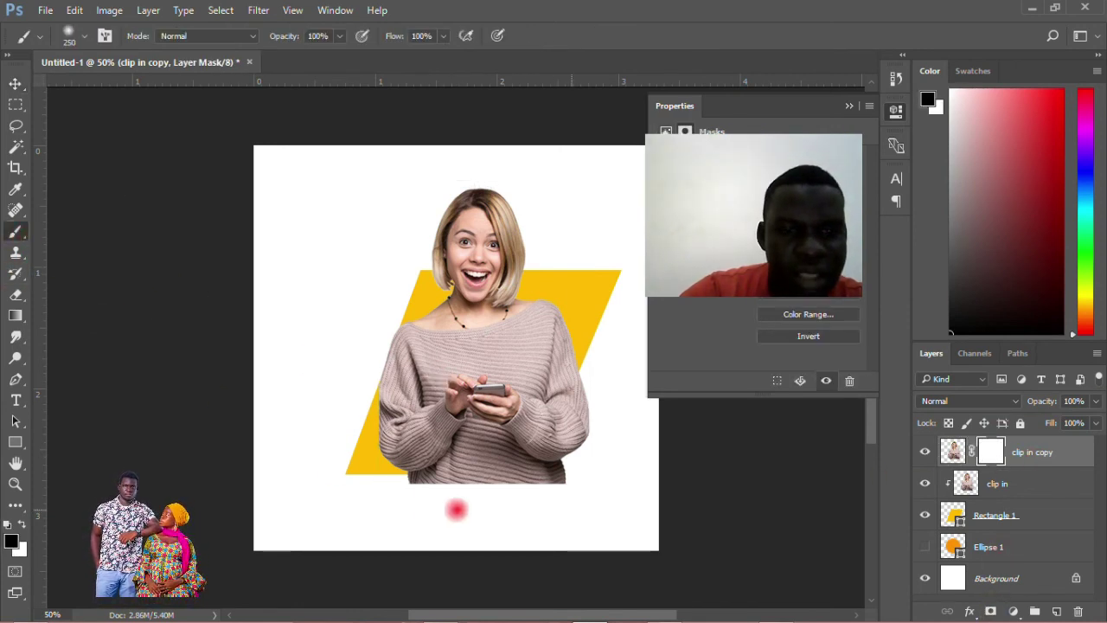
mouse_move(355, 462)
mouse_down()
mouse_move(397, 488)
mouse_move(517, 497)
mouse_move(620, 433)
mouse_move(614, 356)
mouse_up()
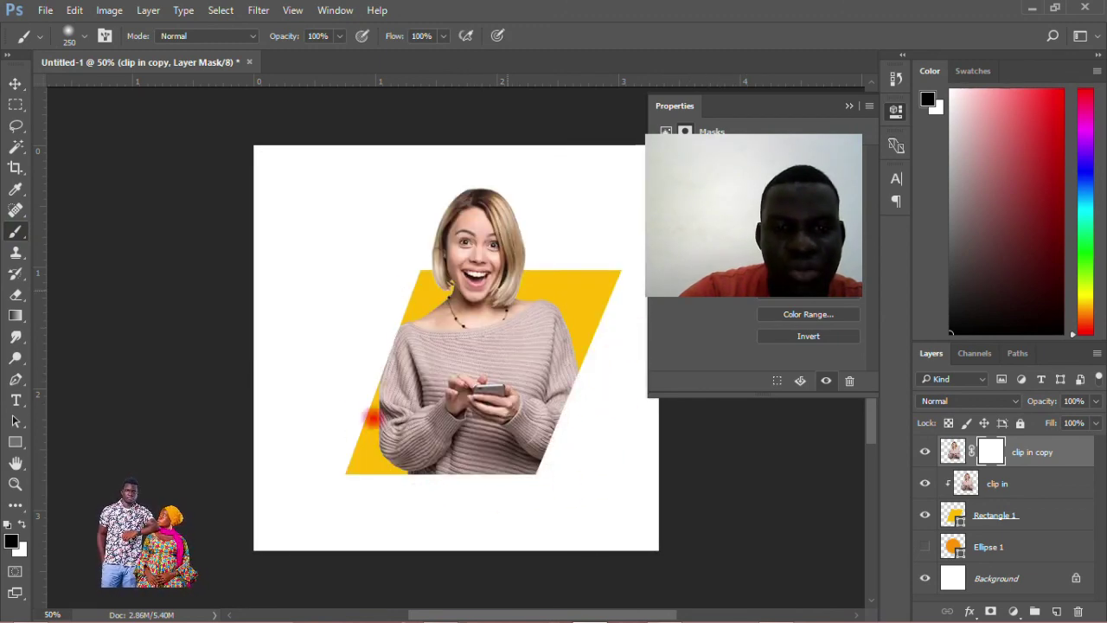
mouse_move(359, 465)
mouse_down()
mouse_move(398, 515)
mouse_move(605, 455)
mouse_up()
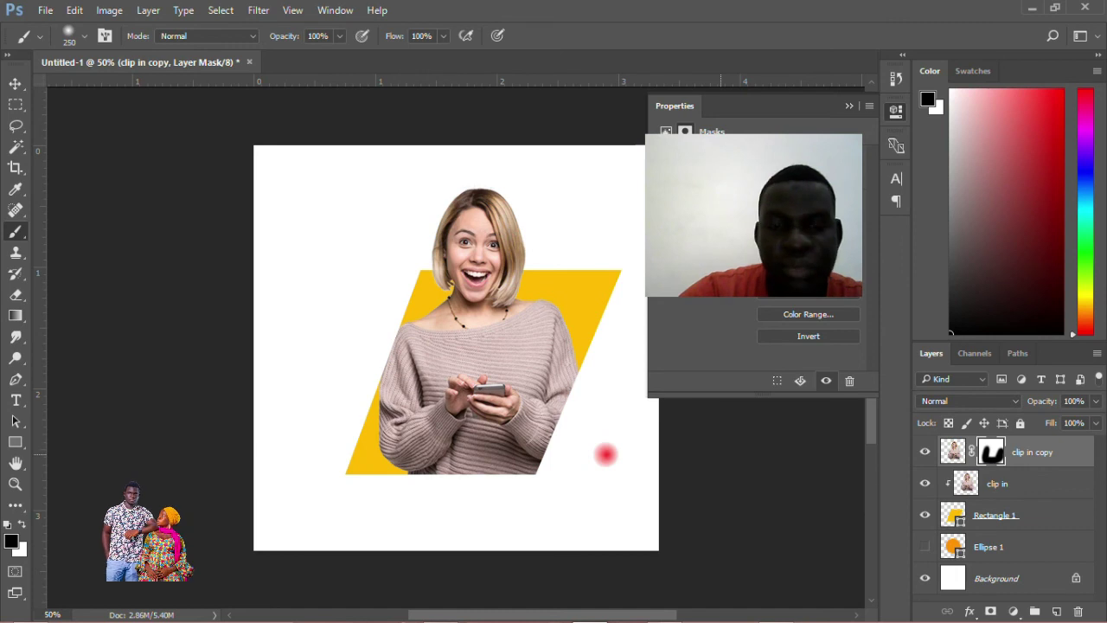
Switch back to the Move tool and collapse the Properties panel.
key(v)
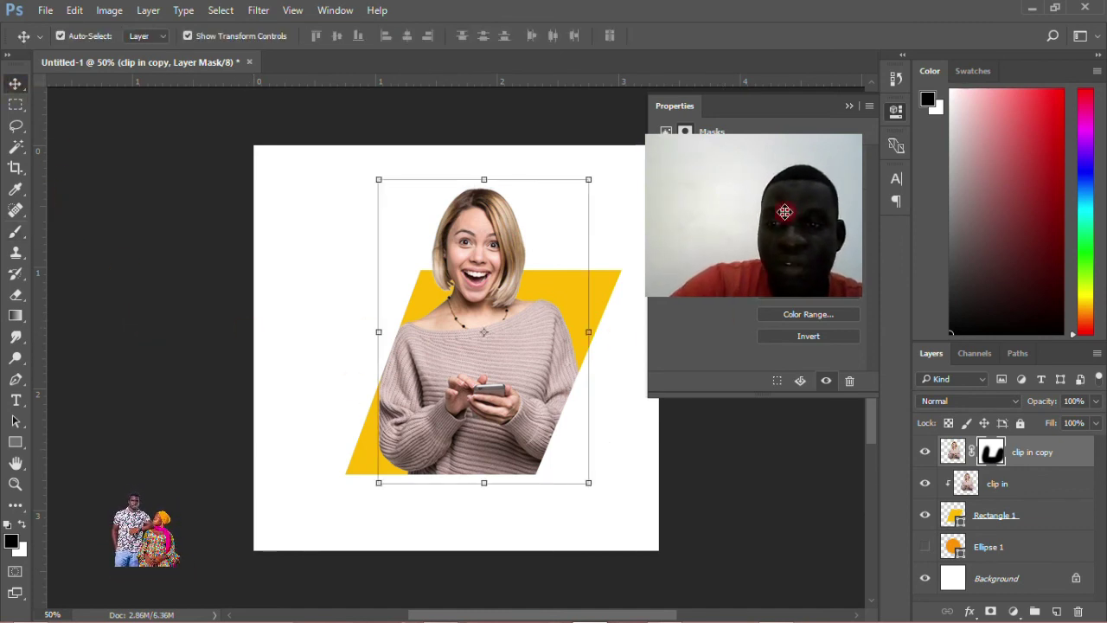
drag(767, 136, 776, 497)
click(896, 111)
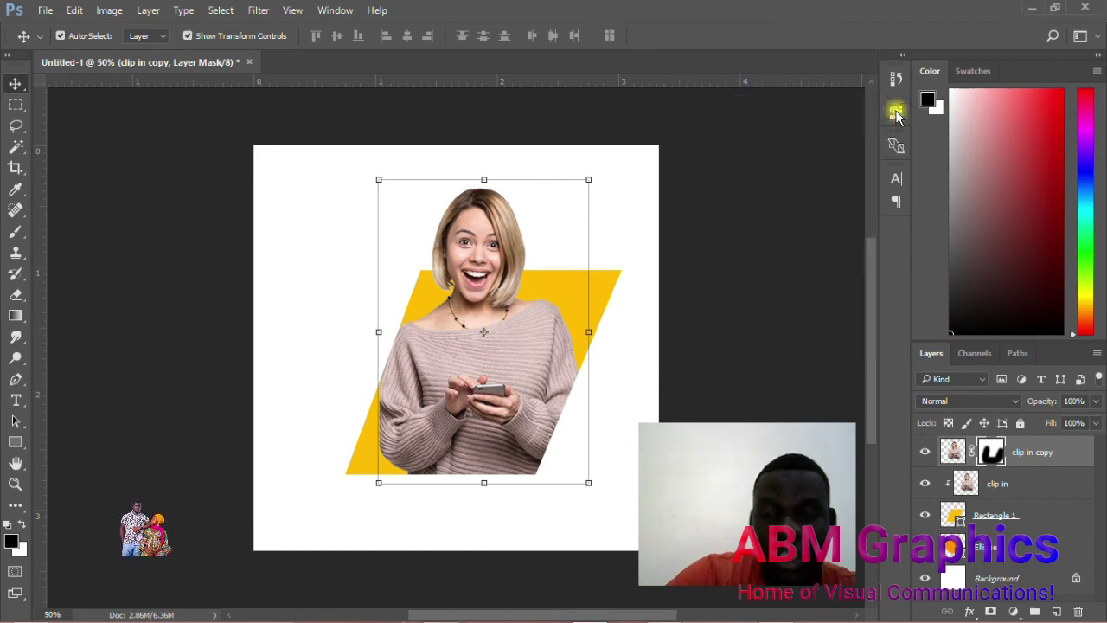
mouse_move(856, 620)
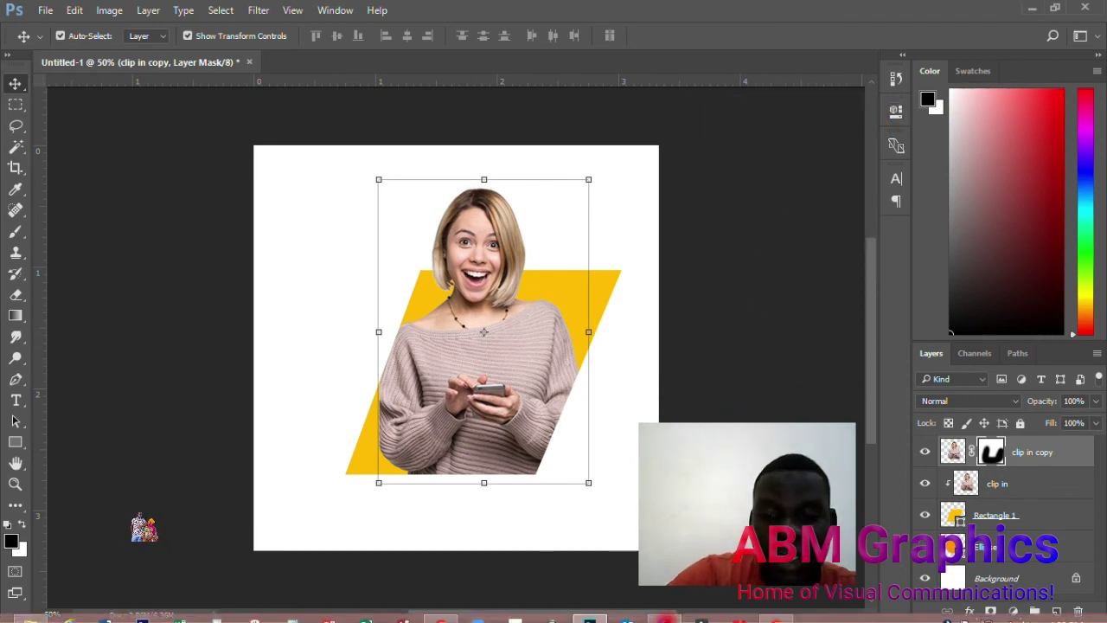